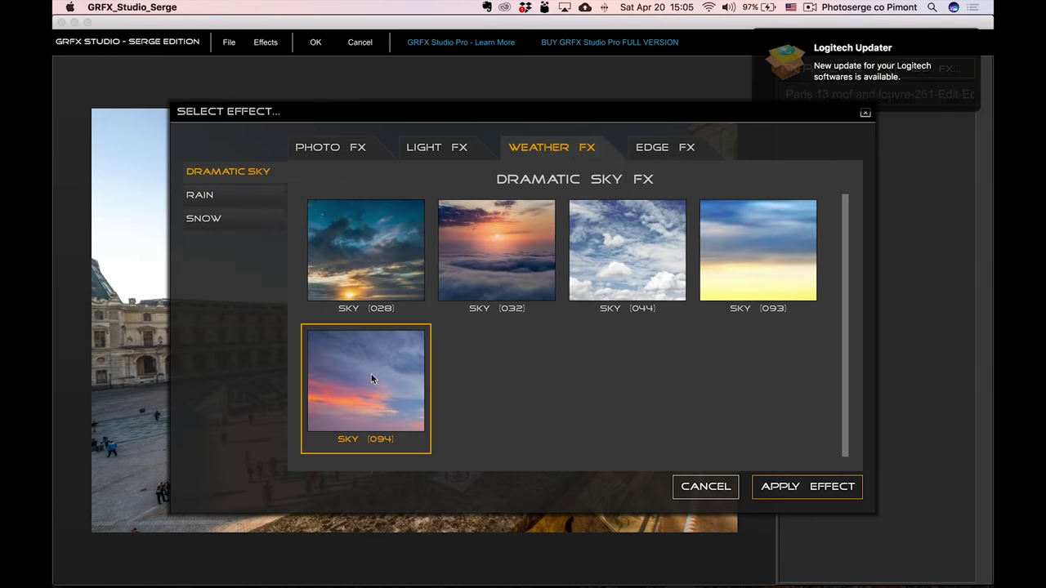
- Apply the Sky (094) sunset with Reflection Blur at 100 and Photo Brightness at 15
{"action": "left_click", "coordinate": [822, 487]}
{"action": "left_click_drag", "start_coordinate": [876, 259], "coordinate": [961, 259]}
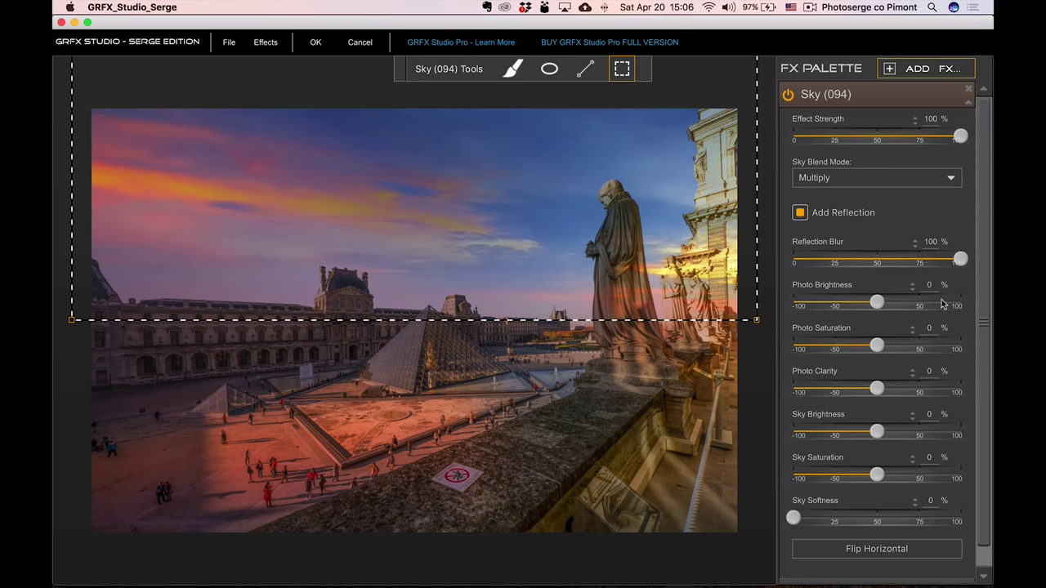
{"action": "left_click_drag", "start_coordinate": [876, 302], "coordinate": [889, 302]}
{"action": "left_click", "coordinate": [512, 68]}
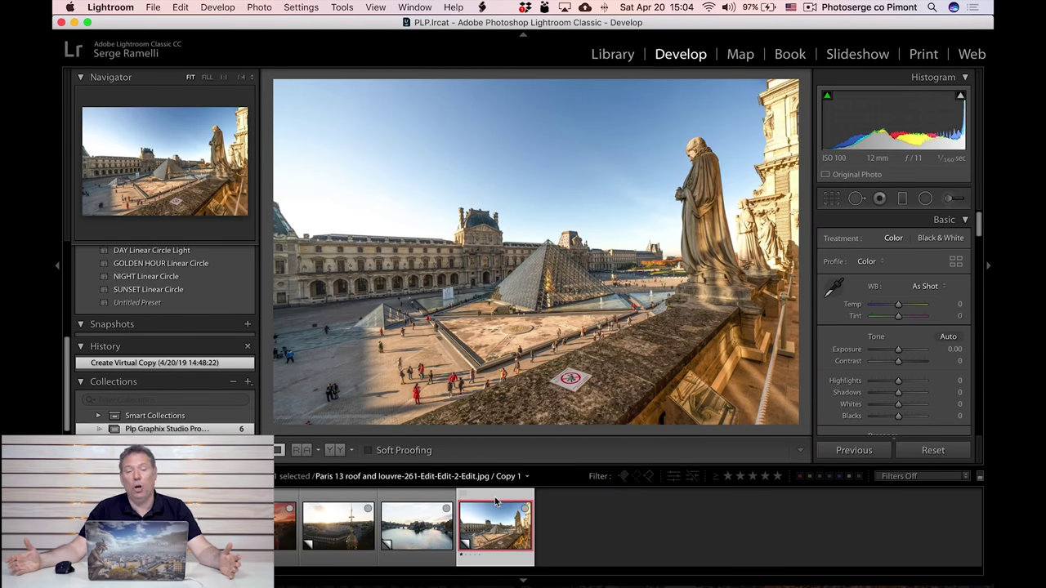
- Send the Louvre photo to GRFX_Studio_Serge as a copy with Lightroom adjustments
{"action": "right_click", "coordinate": [482, 504]}
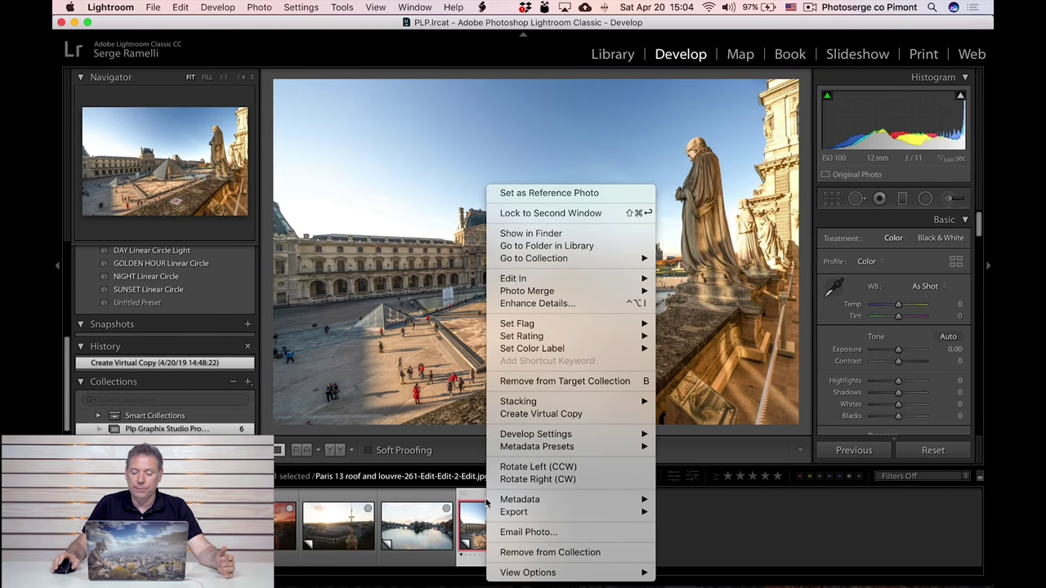
{"action": "mouse_move", "coordinate": [621, 278]}
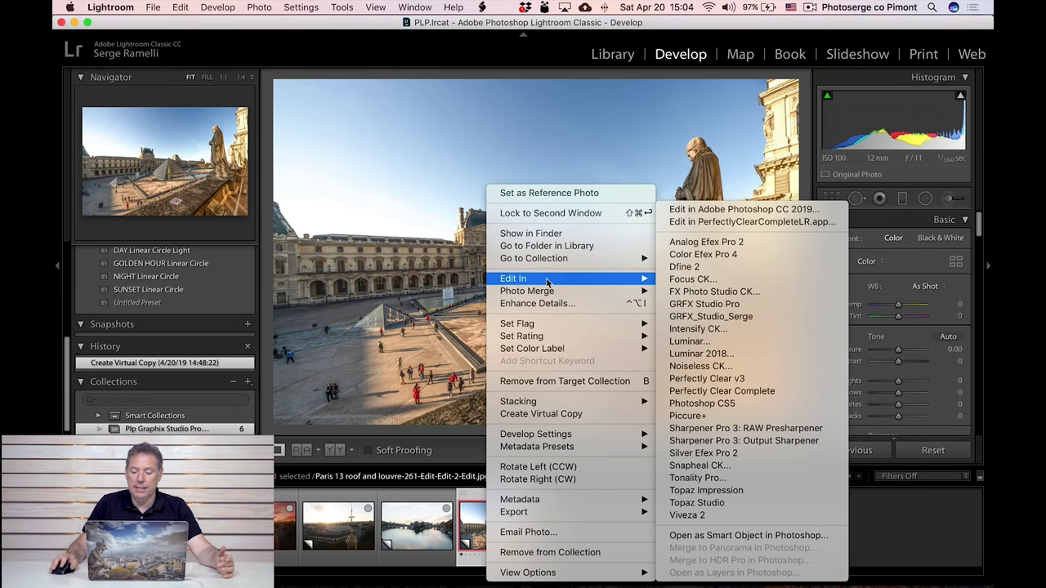
{"action": "left_click", "coordinate": [729, 325]}
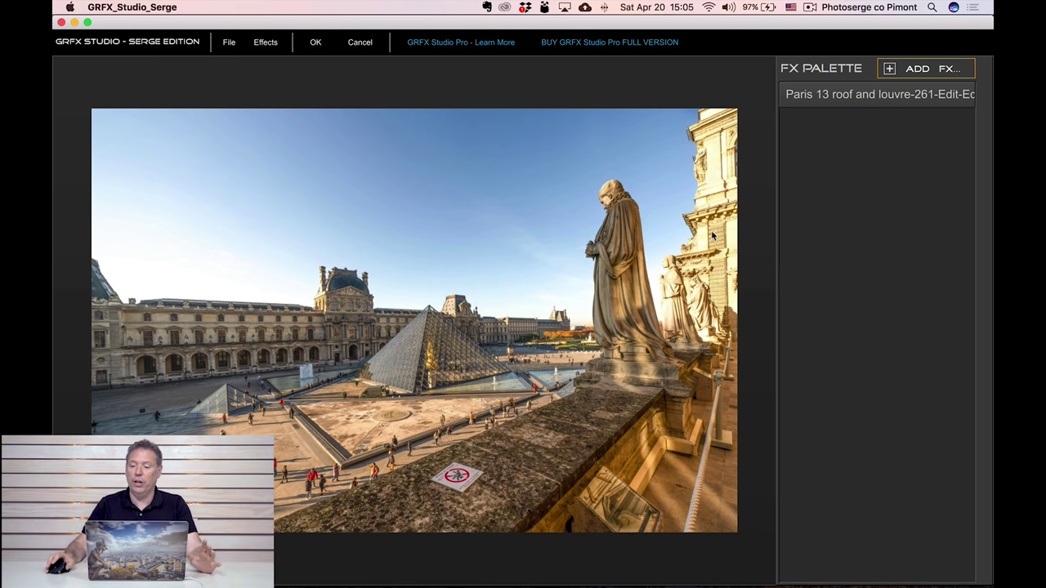
- Add the Dramatic Sky effect Sky (094) from Weather FX to the Louvre photo
{"action": "left_click", "coordinate": [932, 69]}
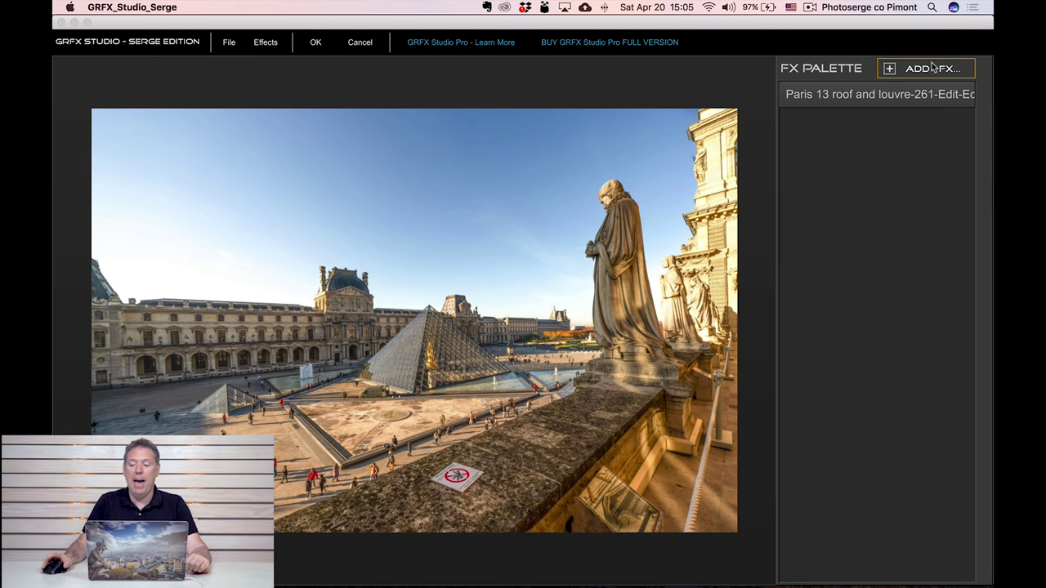
{"action": "left_click", "coordinate": [571, 150]}
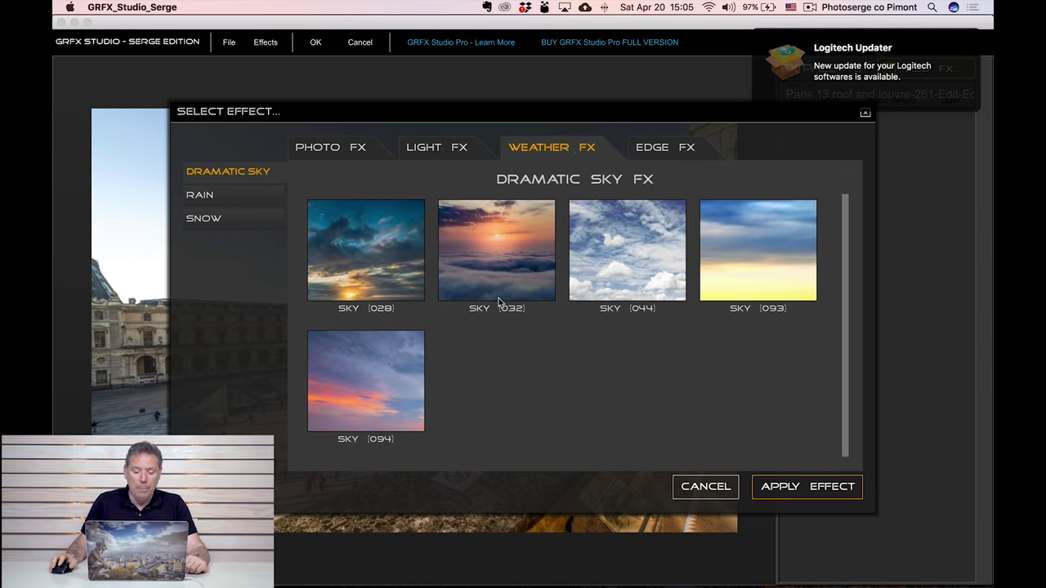
{"action": "left_click", "coordinate": [371, 374]}
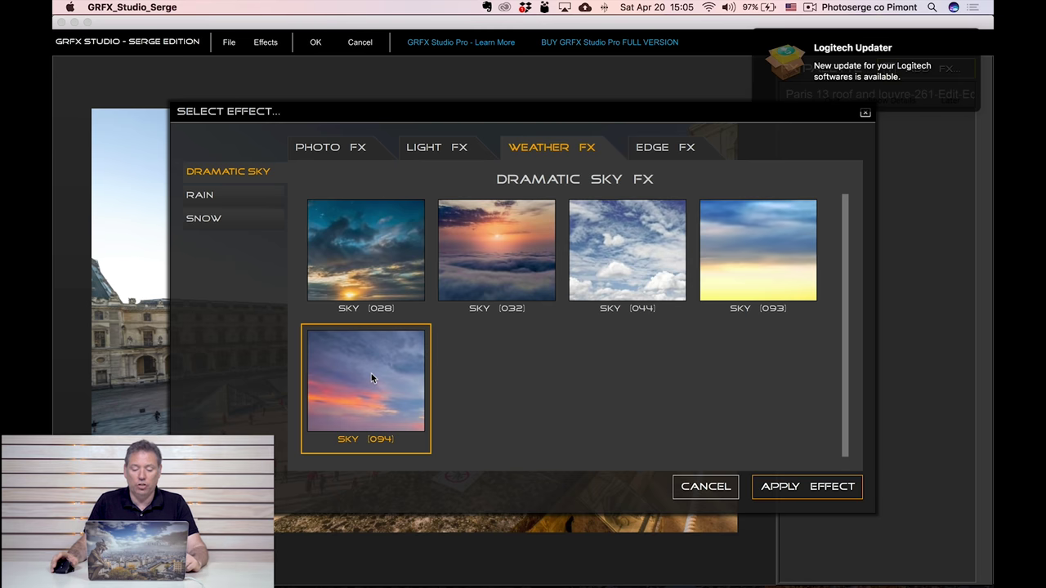
{"action": "left_click", "coordinate": [826, 488]}
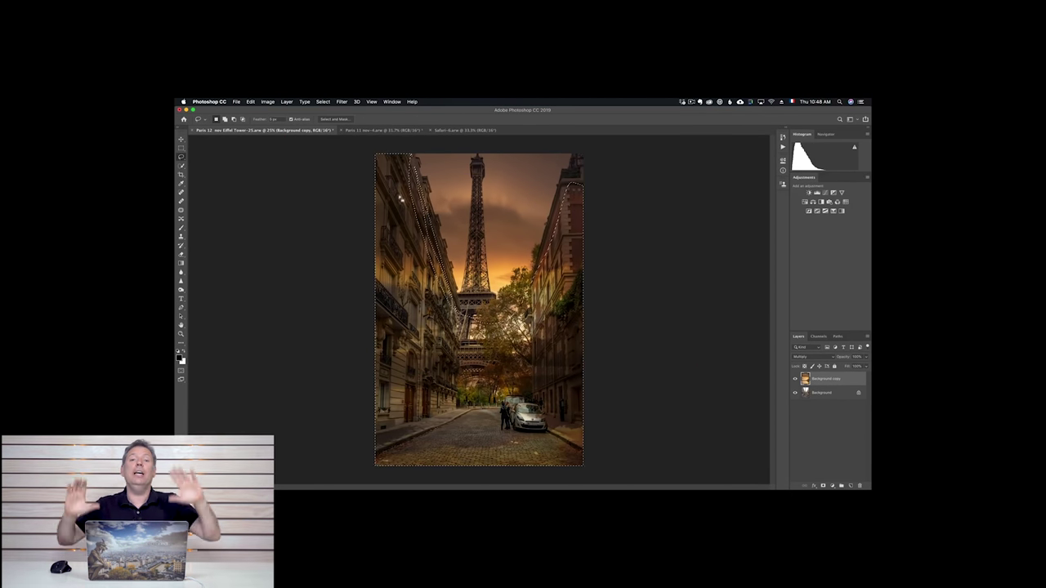
{"action": "left_click", "coordinate": [341, 102]}
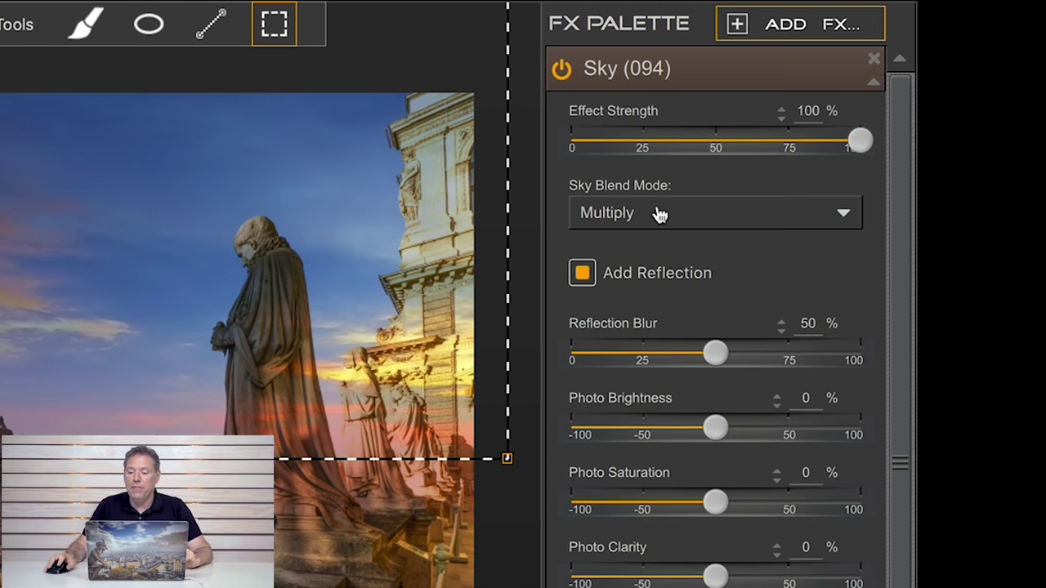
- Try Normal blending, set Reflection Blur to 99%, and return the sky blend to Multiply
{"action": "left_click", "coordinate": [843, 178]}
{"action": "left_click", "coordinate": [842, 198]}
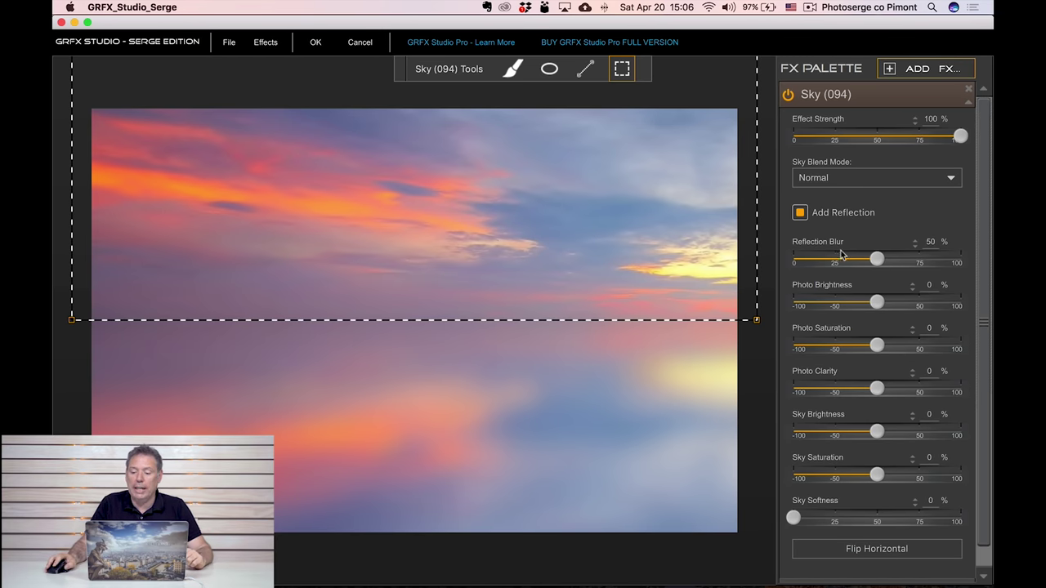
{"action": "left_click_drag", "start_coordinate": [875, 260], "coordinate": [778, 262]}
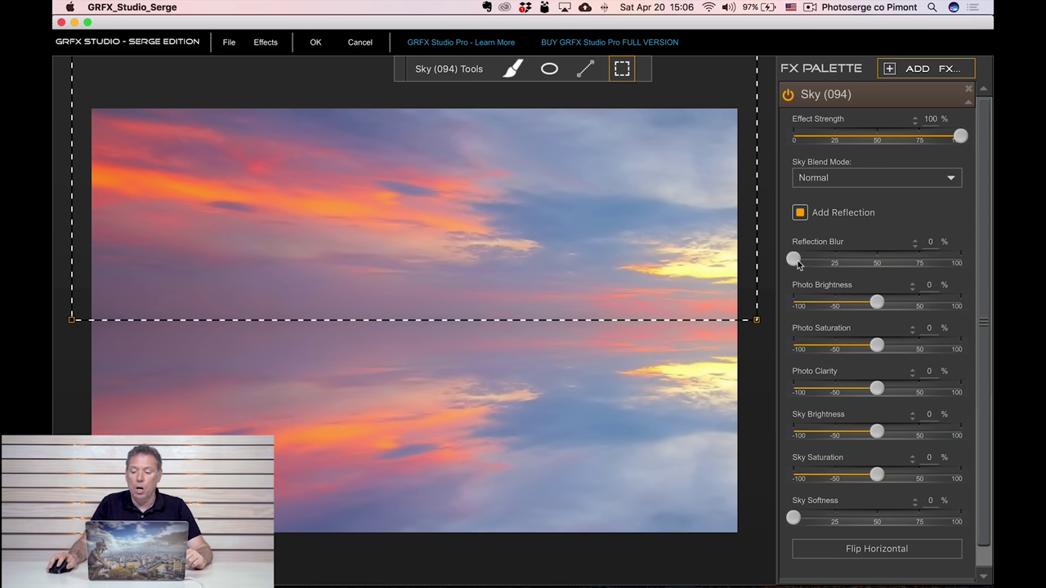
{"action": "left_click_drag", "start_coordinate": [793, 260], "coordinate": [959, 260]}
{"action": "left_click", "coordinate": [850, 187]}
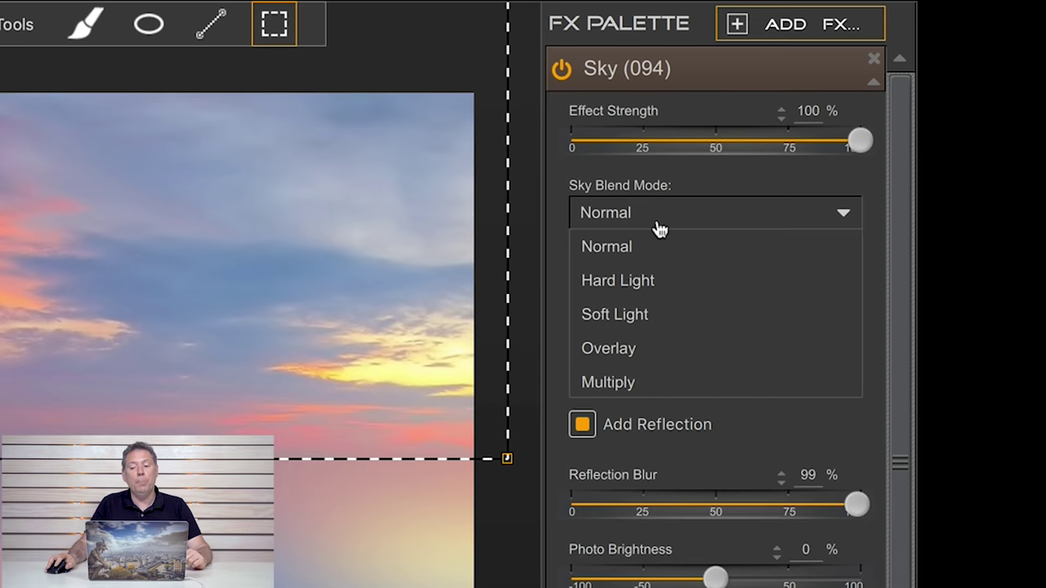
{"action": "left_click", "coordinate": [657, 382]}
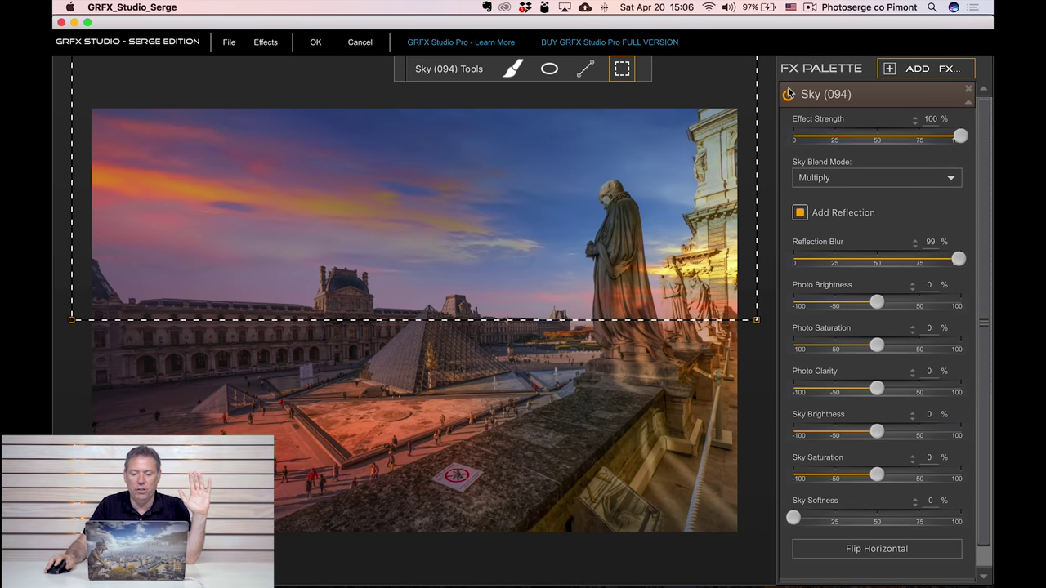
{"action": "left_click", "coordinate": [788, 95]}
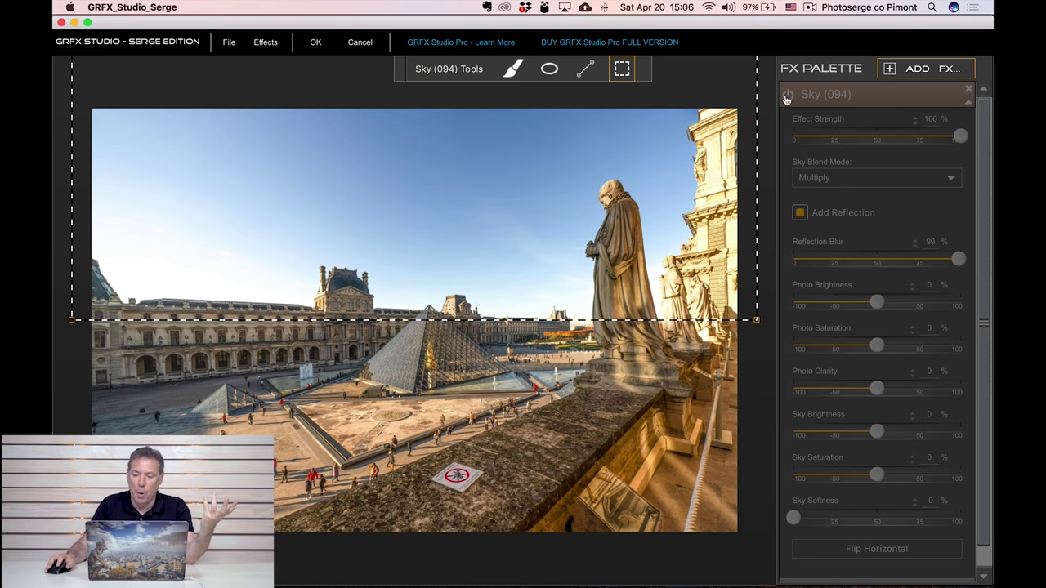
- Re-enable Sky (094), keep Effect Strength at 100%, and set Reflection Blur to 100%
{"action": "left_click", "coordinate": [788, 95]}
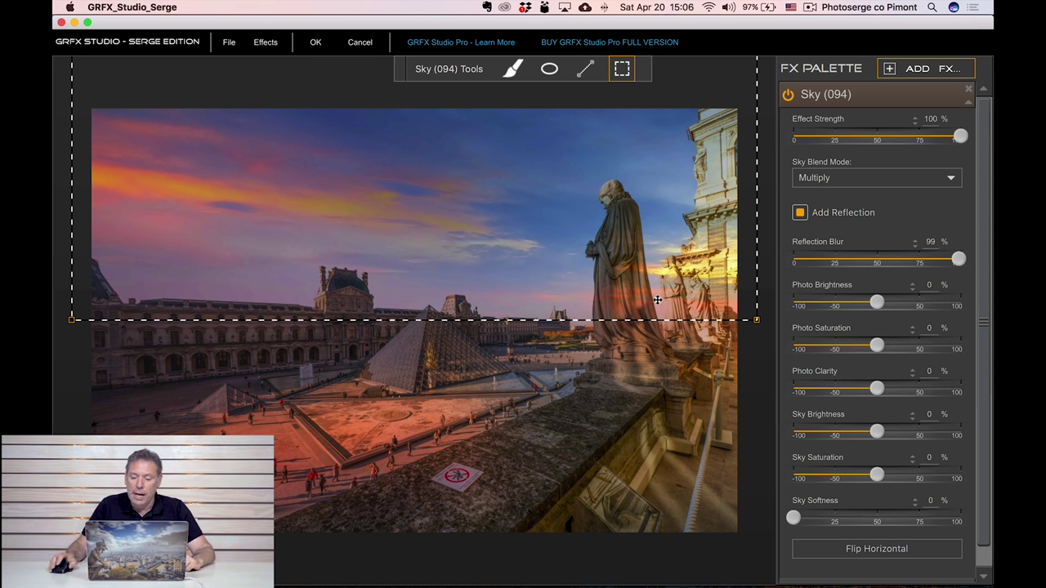
{"action": "left_click_drag", "start_coordinate": [960, 136], "coordinate": [846, 137]}
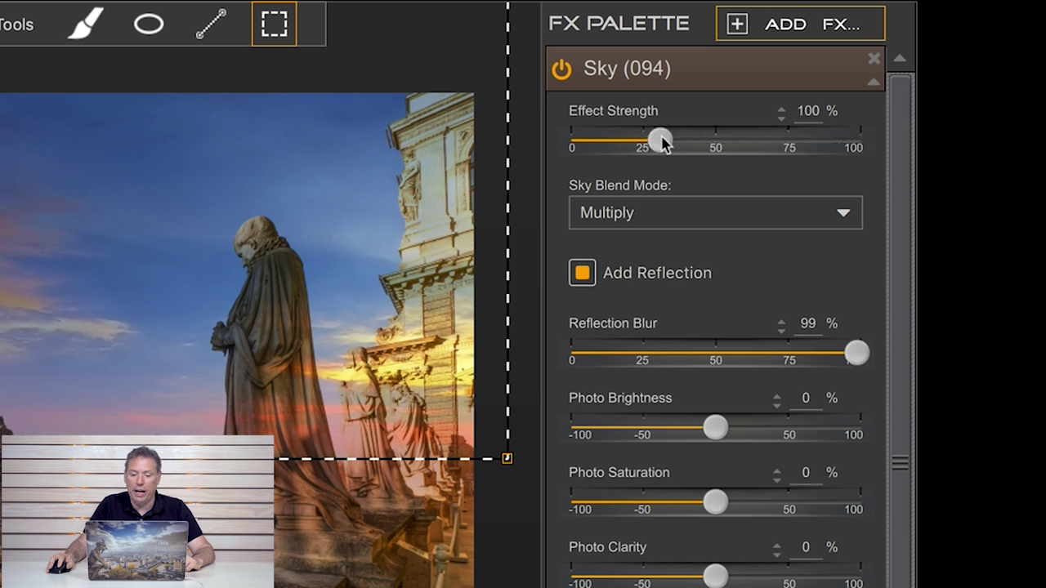
{"action": "left_click_drag", "start_coordinate": [661, 142], "coordinate": [756, 141]}
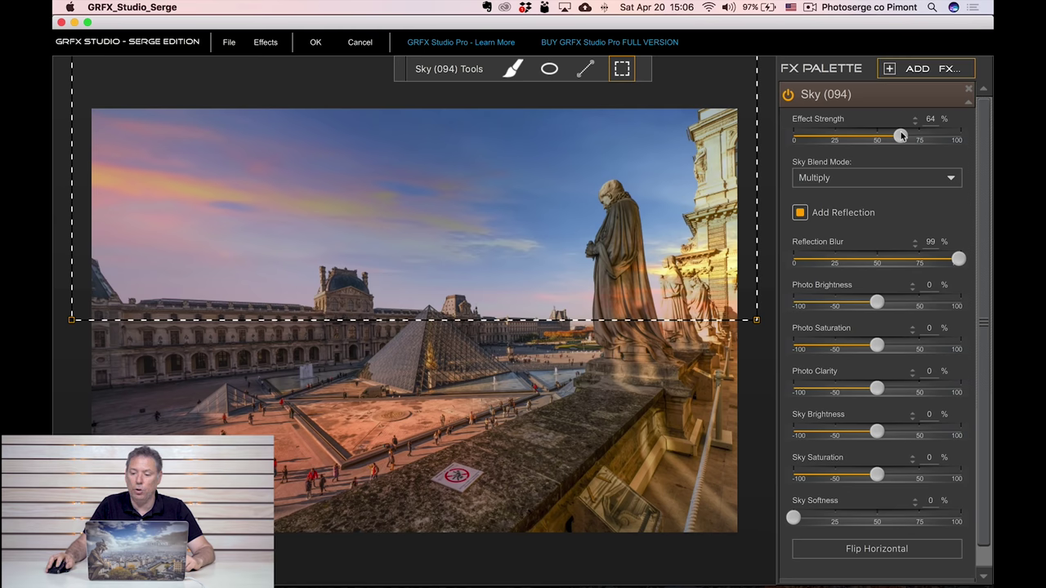
{"action": "left_click_drag", "start_coordinate": [900, 135], "coordinate": [979, 139]}
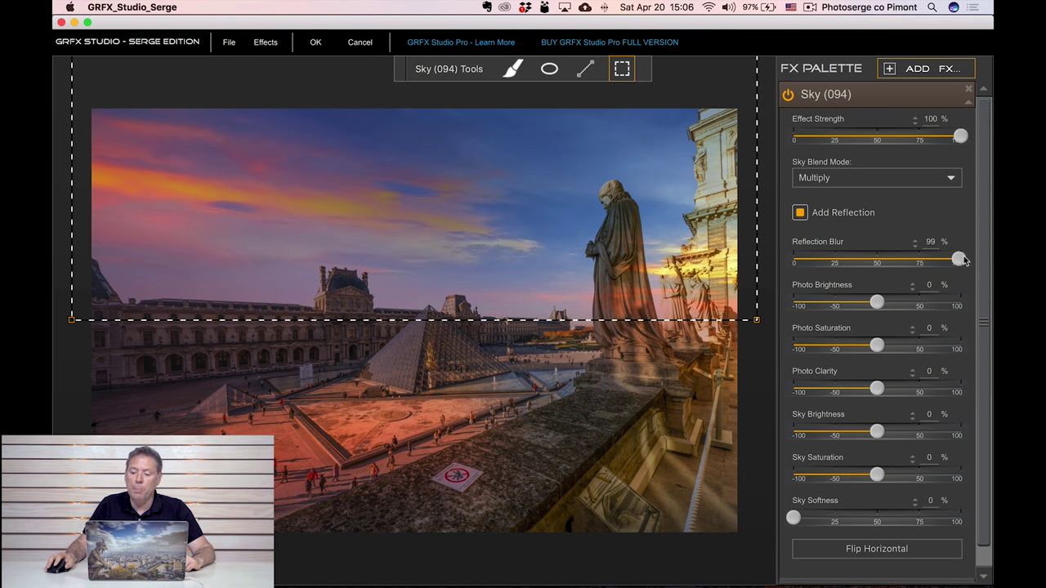
{"action": "left_click_drag", "start_coordinate": [955, 261], "coordinate": [781, 264]}
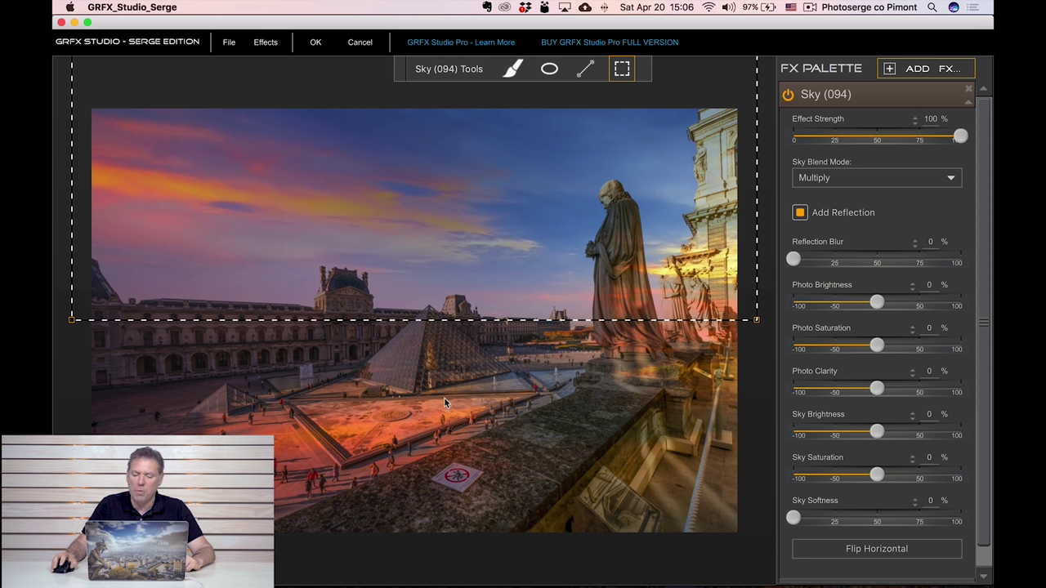
{"action": "left_click_drag", "start_coordinate": [841, 260], "coordinate": [981, 257]}
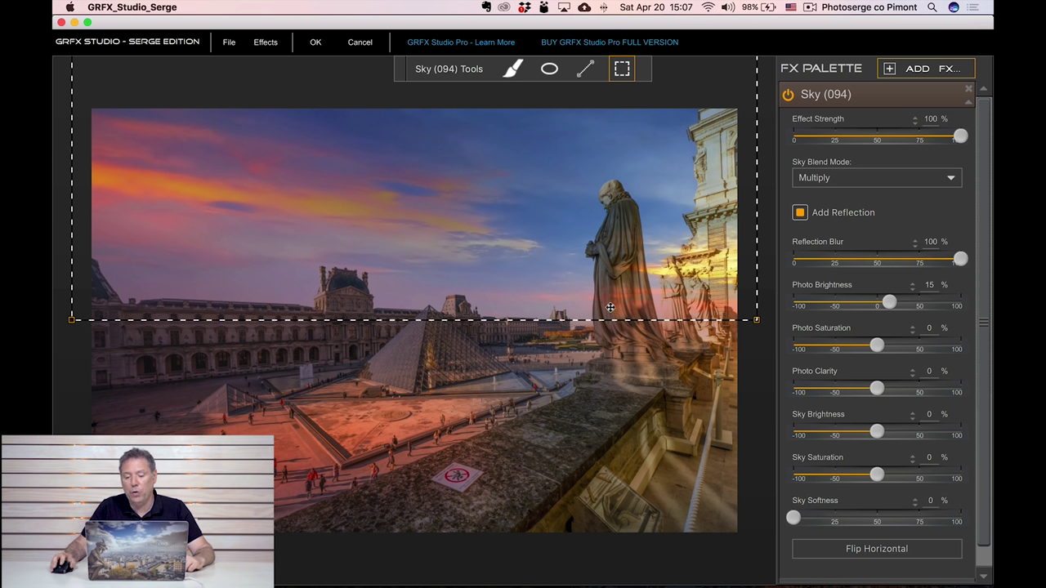
- Shift the dashed sky area slightly and extend its left edge outward
{"action": "left_click_drag", "start_coordinate": [571, 299], "coordinate": [602, 301]}
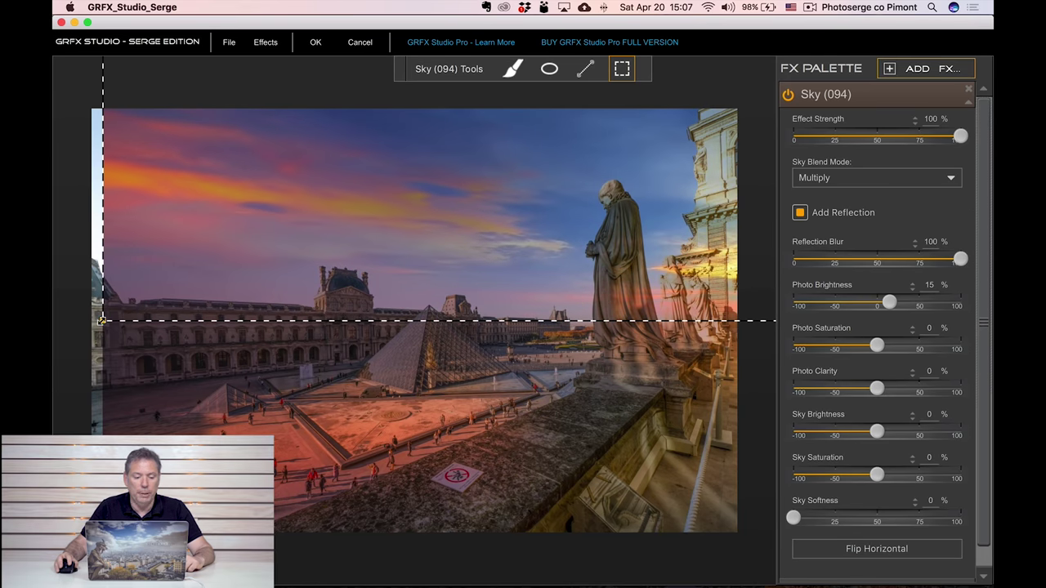
{"action": "left_click_drag", "start_coordinate": [102, 320], "coordinate": [90, 320]}
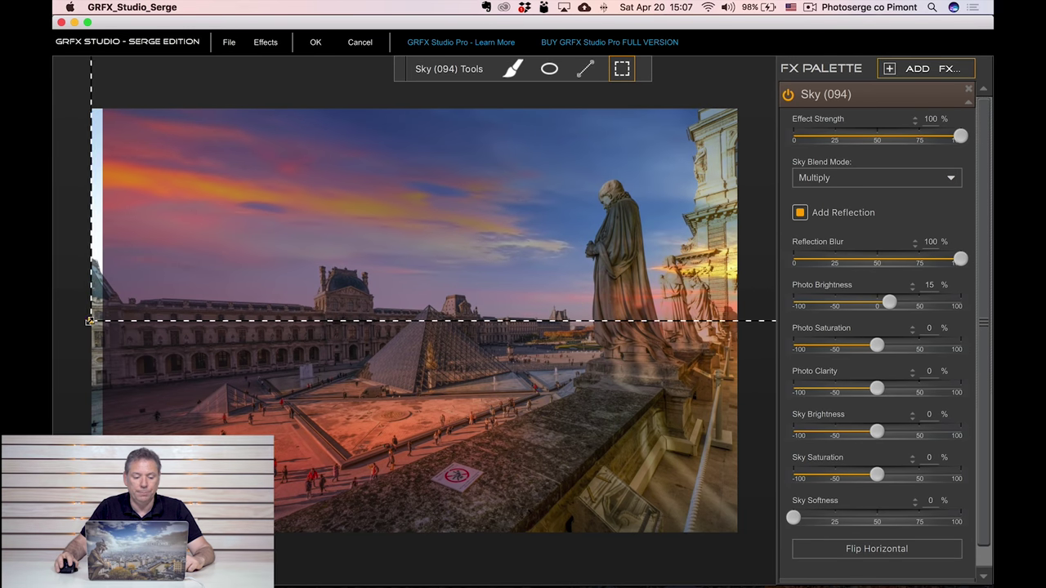
{"action": "left_click", "coordinate": [512, 72]}
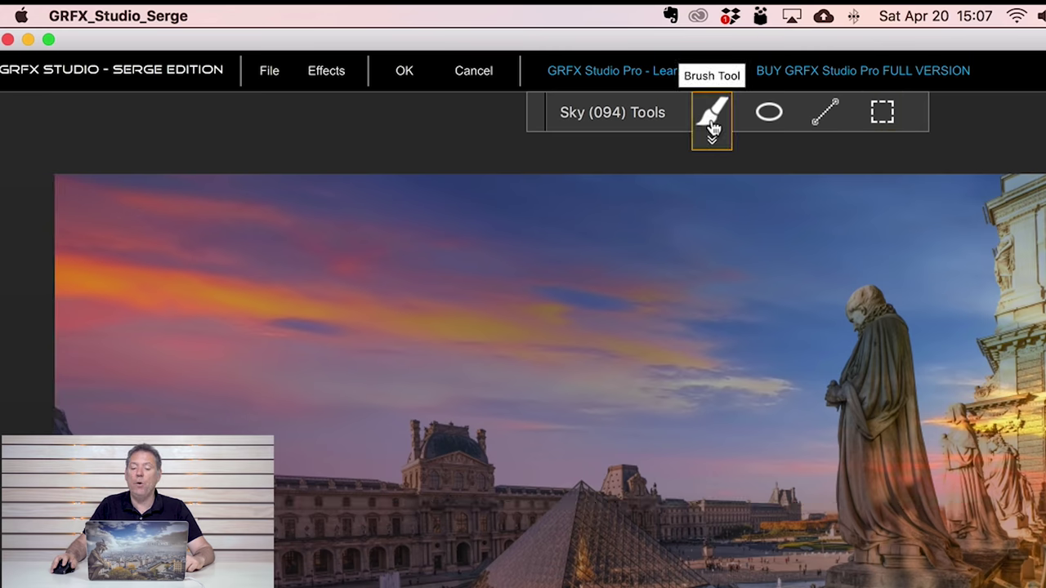
- Lower the mask brush opacity to 24% and paint the sky off the statue
{"action": "left_click", "coordinate": [712, 130]}
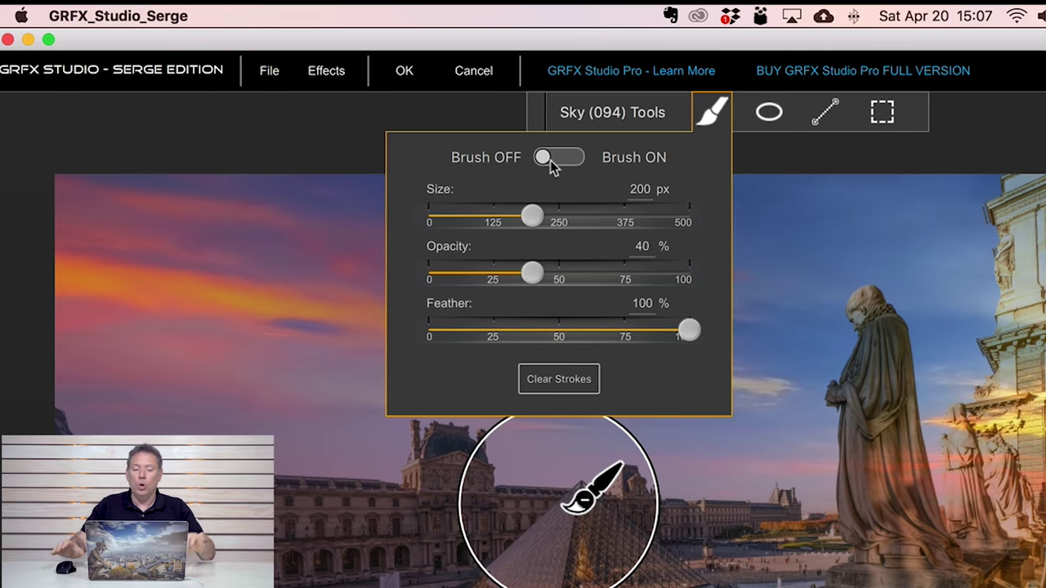
{"action": "left_click_drag", "start_coordinate": [531, 277], "coordinate": [486, 276]}
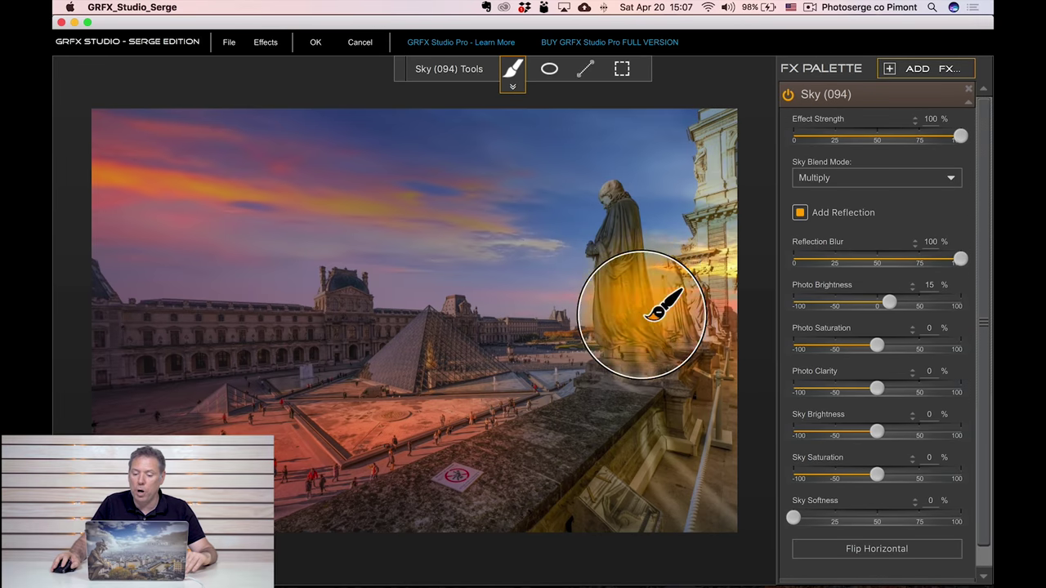
{"action": "mouse_move", "coordinate": [642, 314]}
{"action": "left_mouse_down"}
{"action": "mouse_move", "coordinate": [628, 281]}
{"action": "mouse_move", "coordinate": [637, 336]}
{"action": "mouse_move", "coordinate": [675, 322]}
{"action": "mouse_move", "coordinate": [691, 248]}
{"action": "mouse_move", "coordinate": [632, 352]}
{"action": "mouse_move", "coordinate": [590, 281]}
{"action": "mouse_move", "coordinate": [619, 249]}
{"action": "mouse_move", "coordinate": [668, 321]}
{"action": "mouse_move", "coordinate": [701, 238]}
{"action": "mouse_move", "coordinate": [632, 358]}
{"action": "mouse_move", "coordinate": [671, 362]}
{"action": "left_mouse_up"}
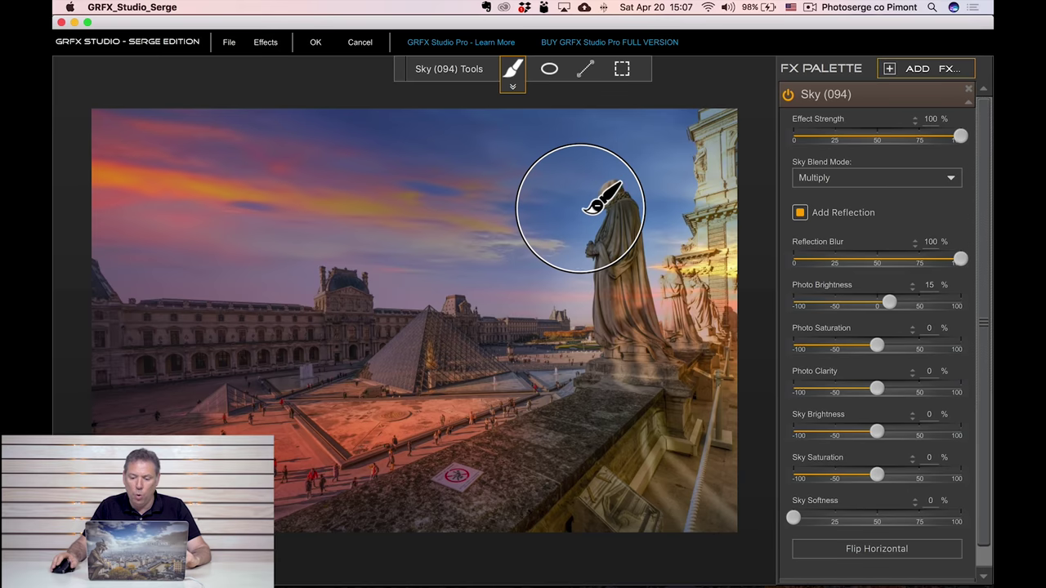
- Adjust the sky area's bottom edge, then brush more mask over the statue
{"action": "mouse_move", "coordinate": [583, 70]}
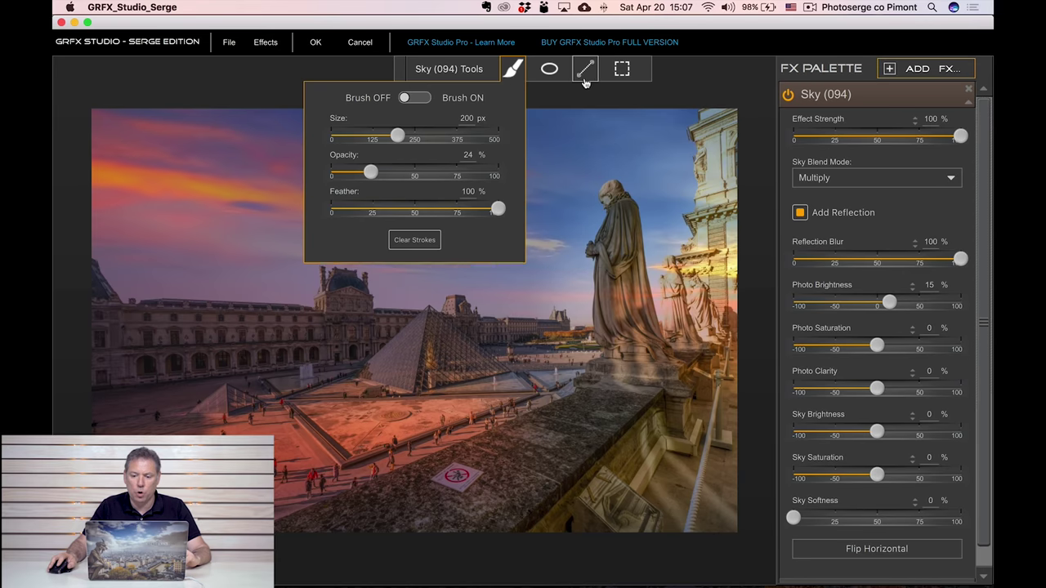
{"action": "left_click", "coordinate": [620, 71]}
{"action": "left_click_drag", "start_coordinate": [503, 237], "coordinate": [496, 201]}
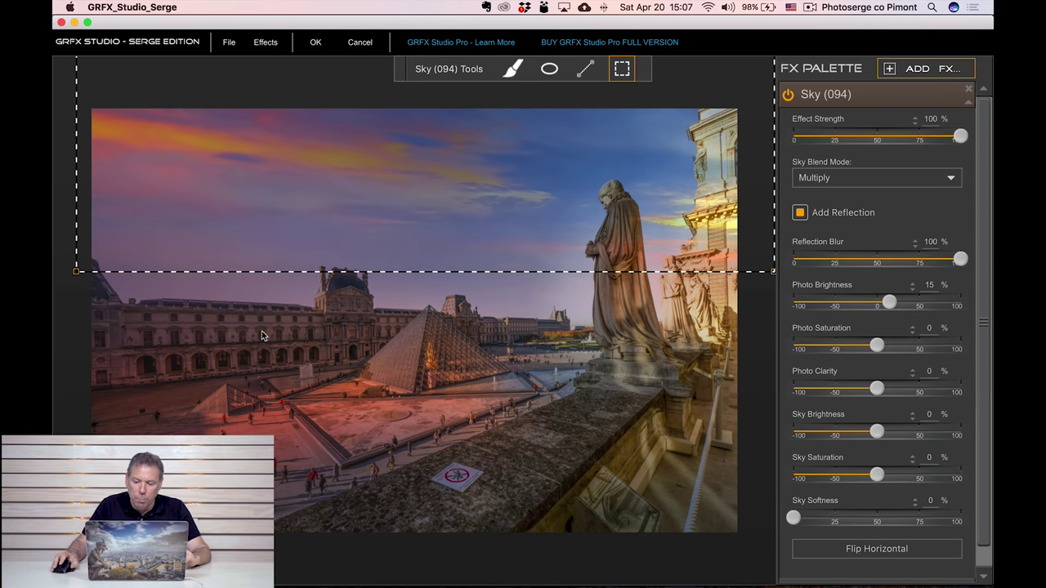
{"action": "left_click_drag", "start_coordinate": [532, 244], "coordinate": [527, 259]}
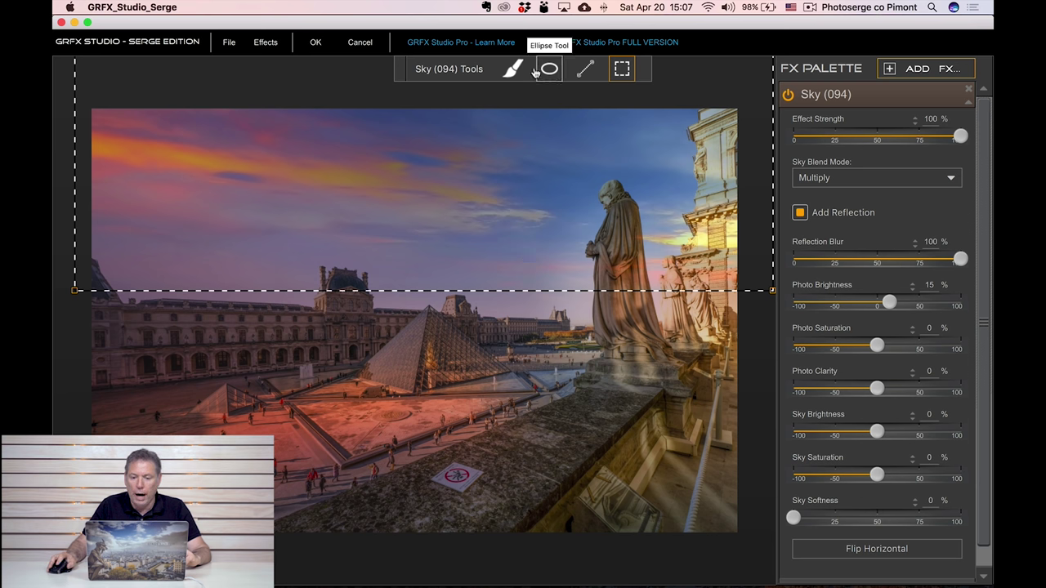
{"action": "left_click", "coordinate": [513, 70]}
{"action": "mouse_move", "coordinate": [654, 283]}
{"action": "left_mouse_down"}
{"action": "mouse_move", "coordinate": [663, 236]}
{"action": "mouse_move", "coordinate": [675, 306]}
{"action": "mouse_move", "coordinate": [677, 253]}
{"action": "mouse_move", "coordinate": [702, 327]}
{"action": "left_mouse_up"}
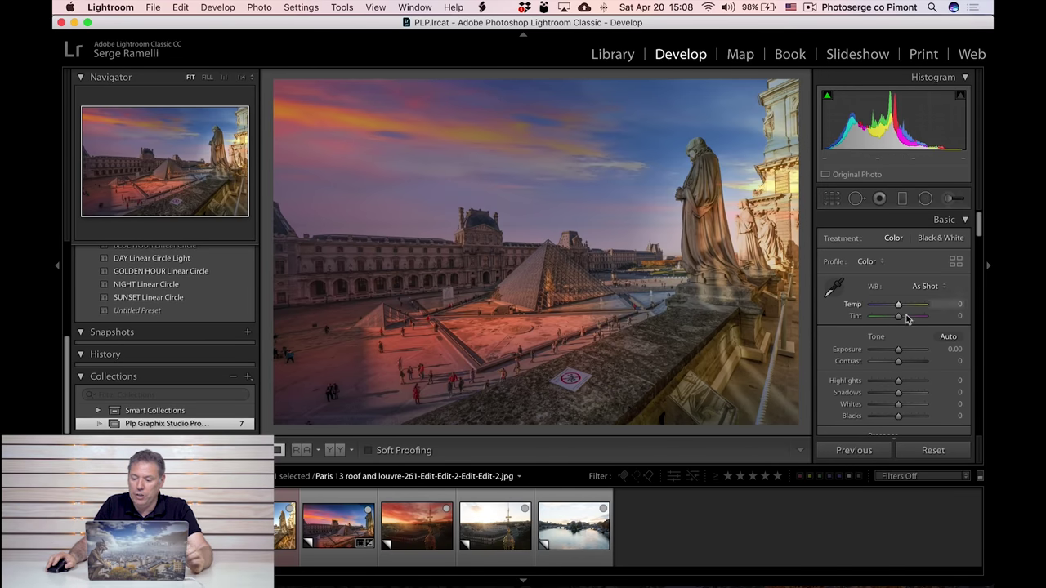
- Open Crop & Straighten on the Louvre sunset photo
{"action": "left_click", "coordinate": [837, 205]}
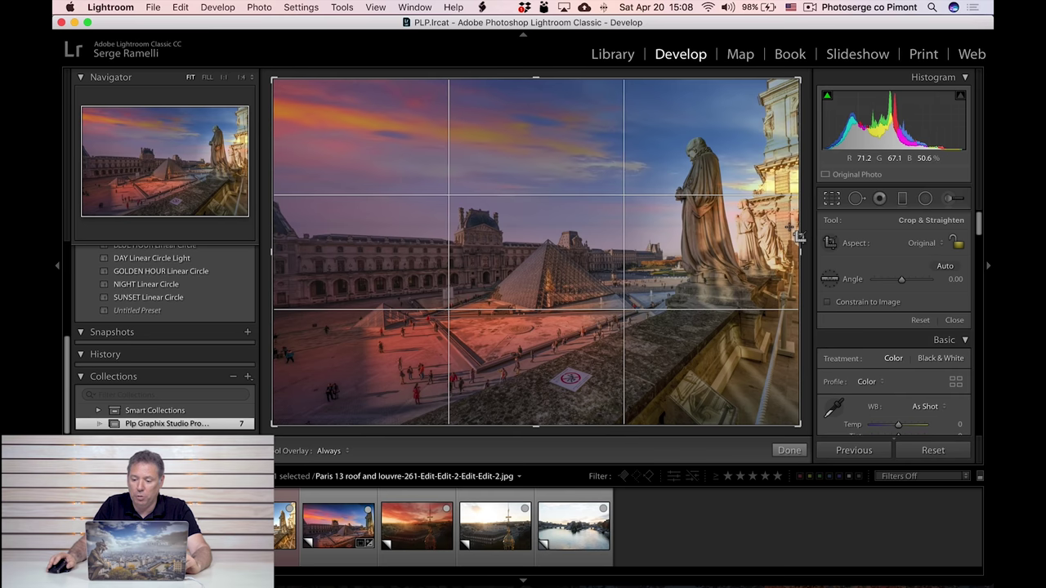
- Crop the Louvre photo tighter on the right, bottom and top edges
{"action": "left_click_drag", "start_coordinate": [784, 254], "coordinate": [751, 254]}
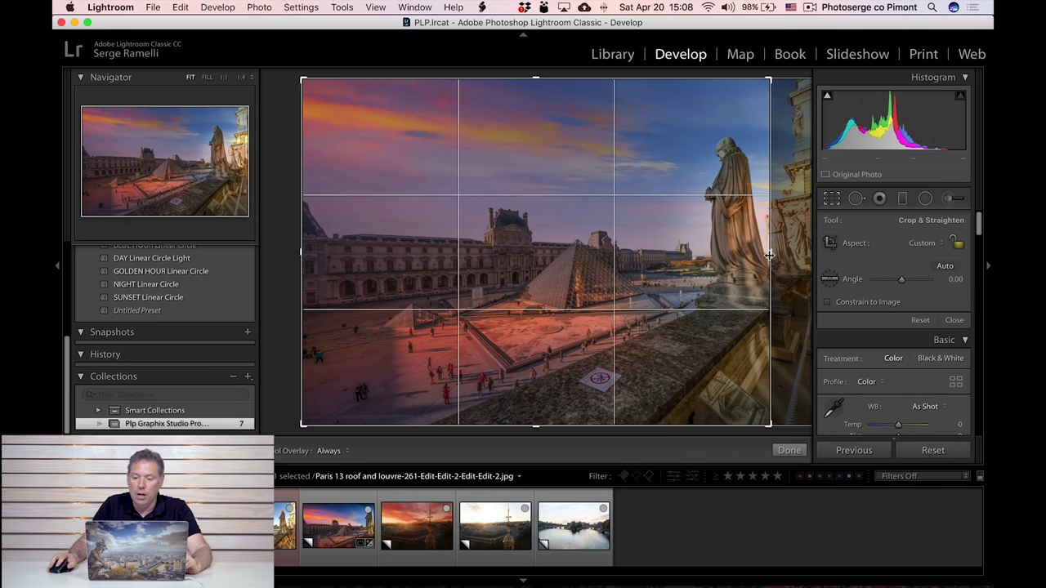
{"action": "left_click_drag", "start_coordinate": [540, 421], "coordinate": [541, 411]}
{"action": "left_click_drag", "start_coordinate": [543, 95], "coordinate": [535, 100]}
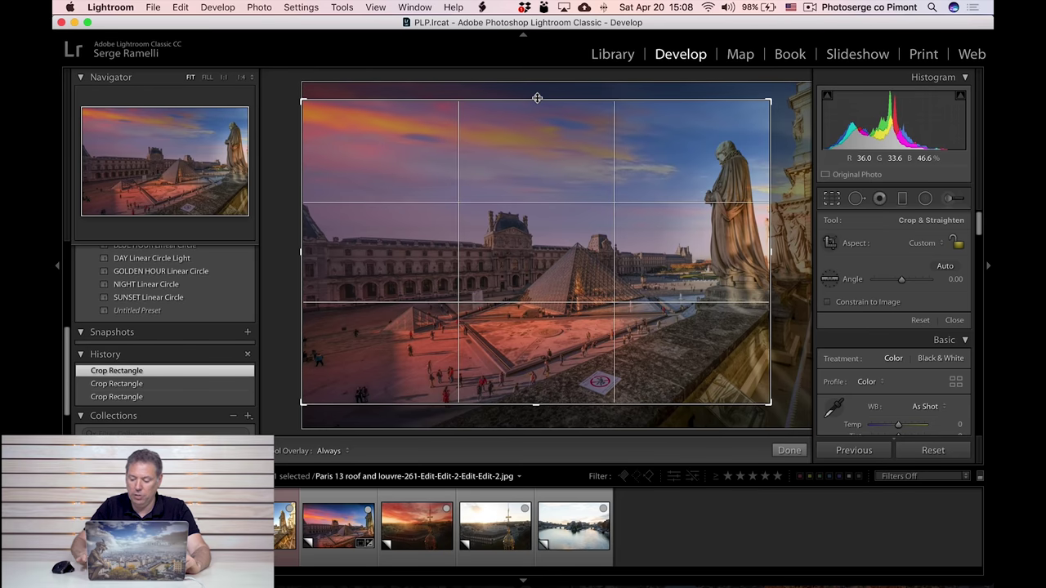
{"action": "key", "text": "Return"}
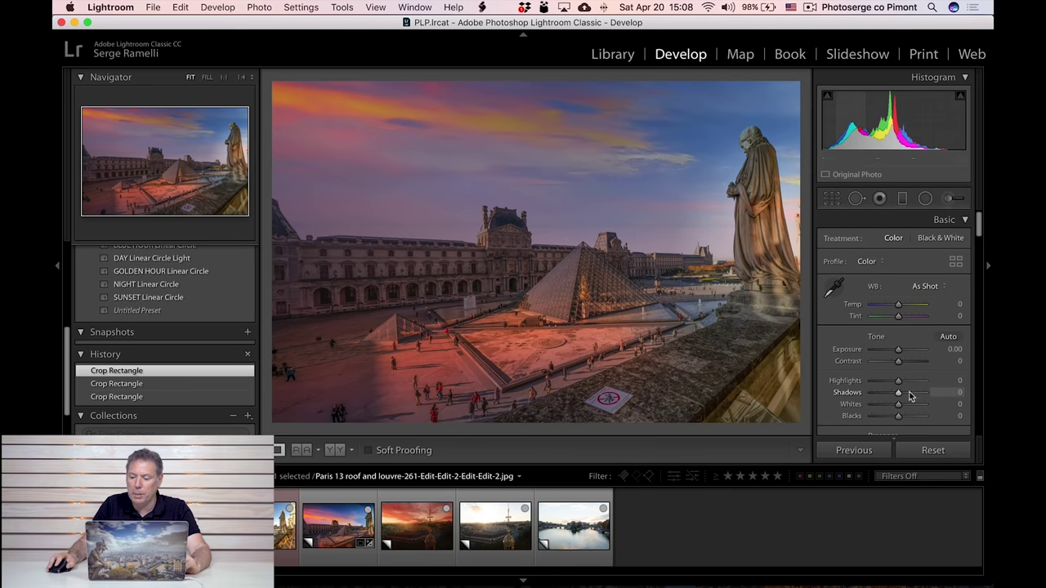
- Set Shadows to +64, Highlights to -47 and Blacks to -67
{"action": "left_click", "coordinate": [915, 392]}
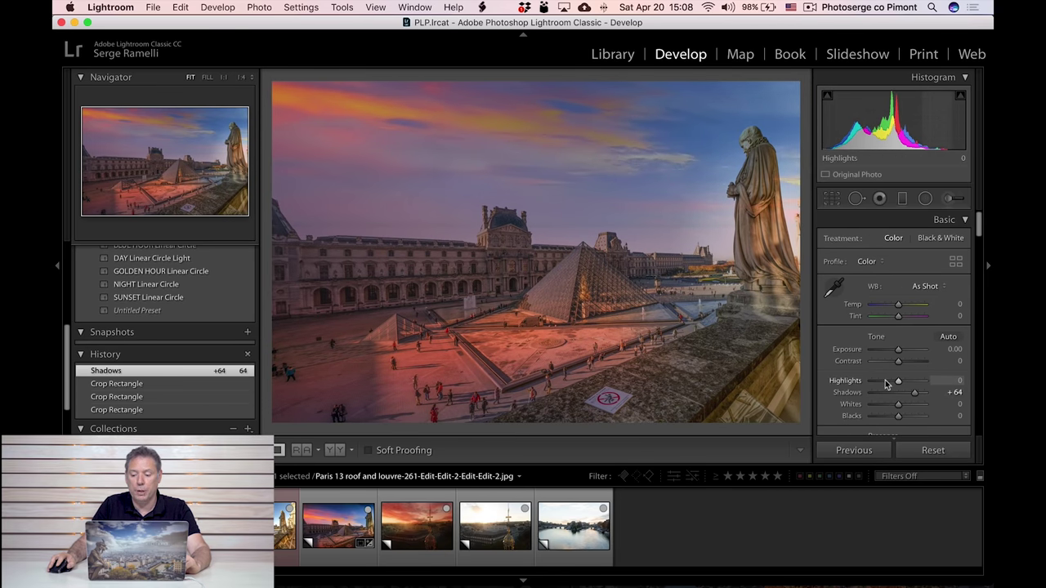
{"action": "left_click", "coordinate": [886, 382]}
{"action": "mouse_move", "coordinate": [898, 416]}
{"action": "left_mouse_down"}
{"action": "mouse_move", "coordinate": [875, 416]}
{"action": "mouse_move", "coordinate": [905, 405]}
{"action": "left_mouse_up"}
- Darken the sky and the foreground with two graduated filters
{"action": "left_click", "coordinate": [902, 199]}
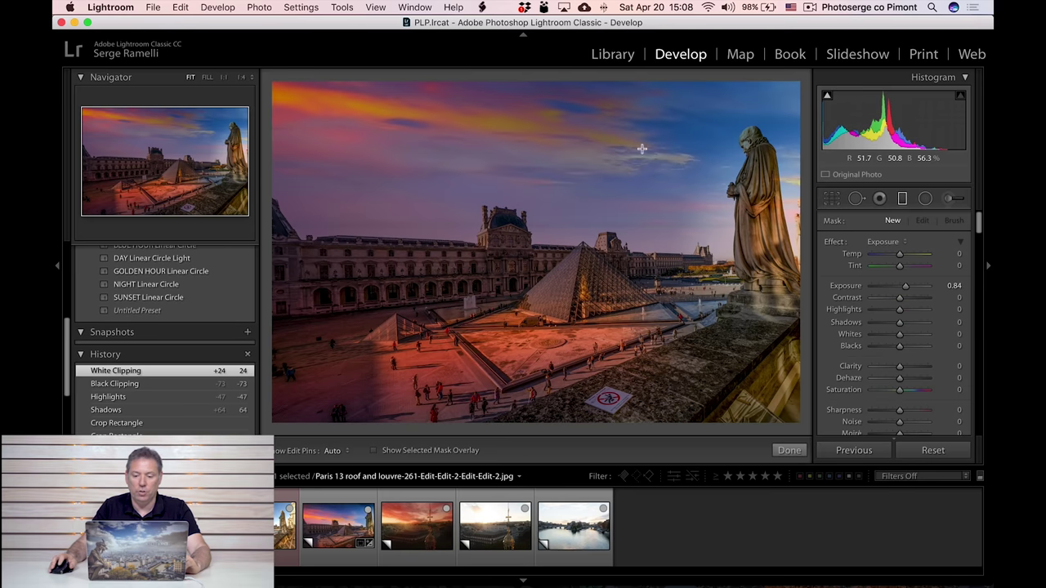
{"action": "left_click_drag", "start_coordinate": [593, 132], "coordinate": [592, 296]}
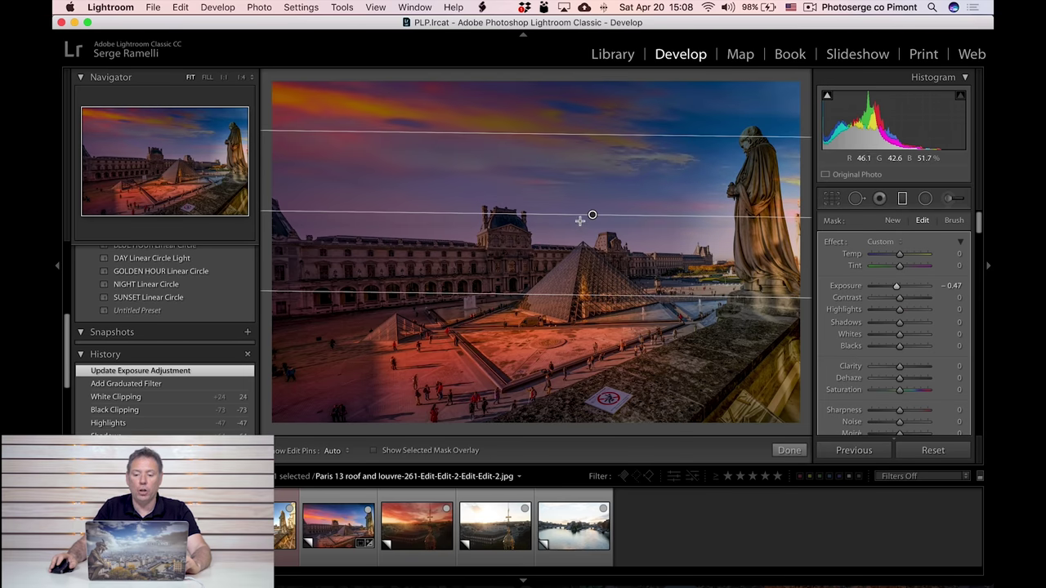
{"action": "left_click_drag", "start_coordinate": [593, 215], "coordinate": [587, 165]}
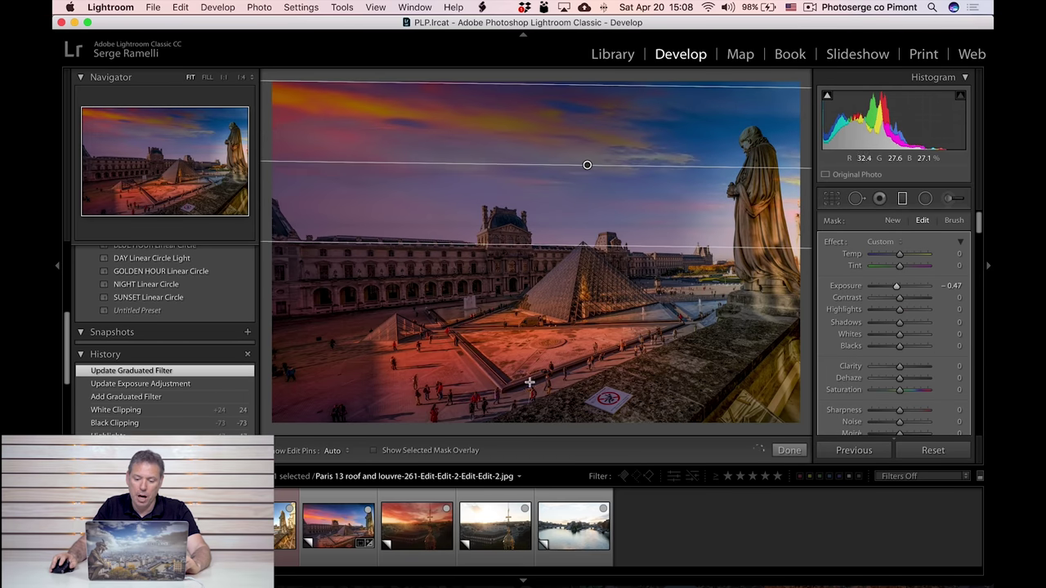
{"action": "left_click_drag", "start_coordinate": [559, 390], "coordinate": [528, 281]}
{"action": "left_click_drag", "start_coordinate": [543, 340], "coordinate": [628, 404]}
{"action": "left_click", "coordinate": [794, 454]}
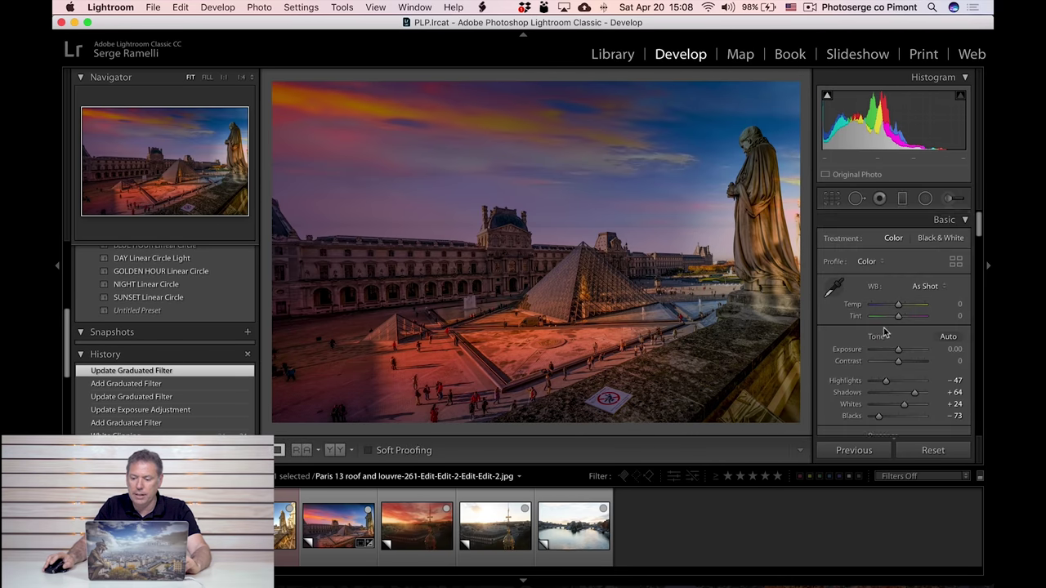
- Raise exposure to +0.15, nudge the crop's right edge, and preview full screen
{"action": "left_click_drag", "start_coordinate": [899, 358], "coordinate": [901, 357]}
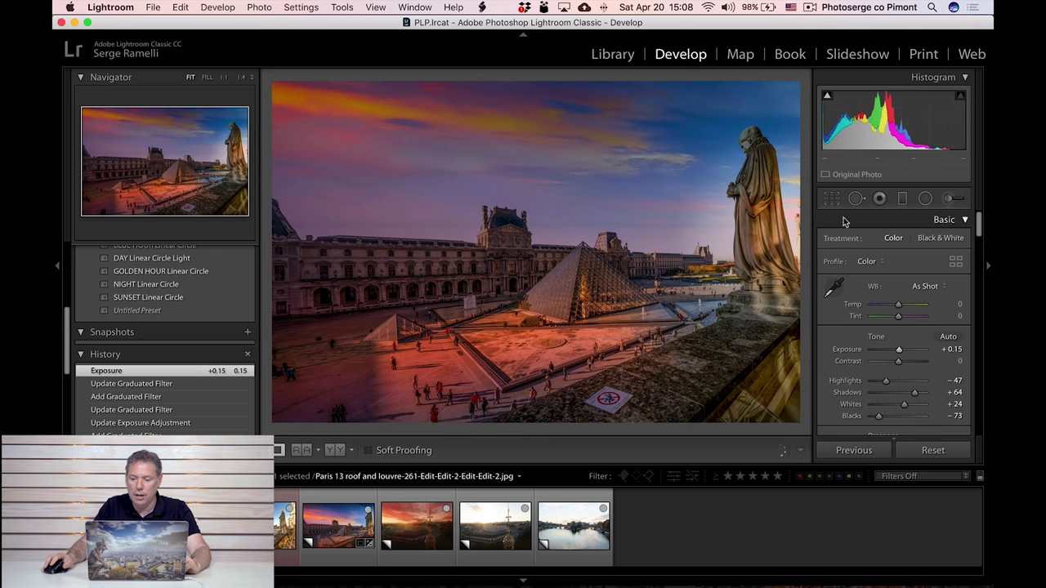
{"action": "key", "text": "r"}
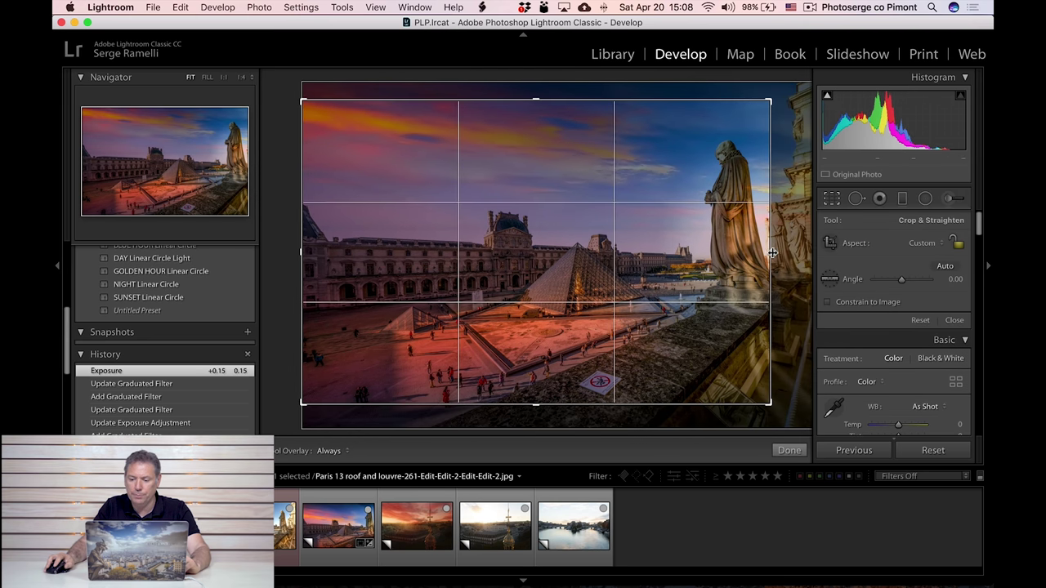
{"action": "left_click_drag", "start_coordinate": [773, 251], "coordinate": [772, 252]}
{"action": "key", "text": "r"}
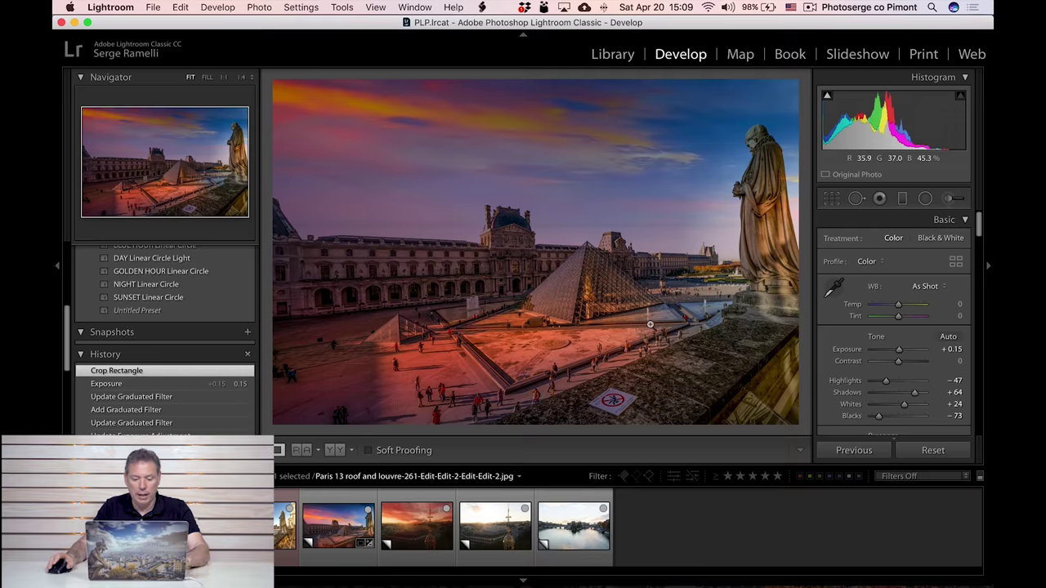
{"action": "key", "text": "f"}
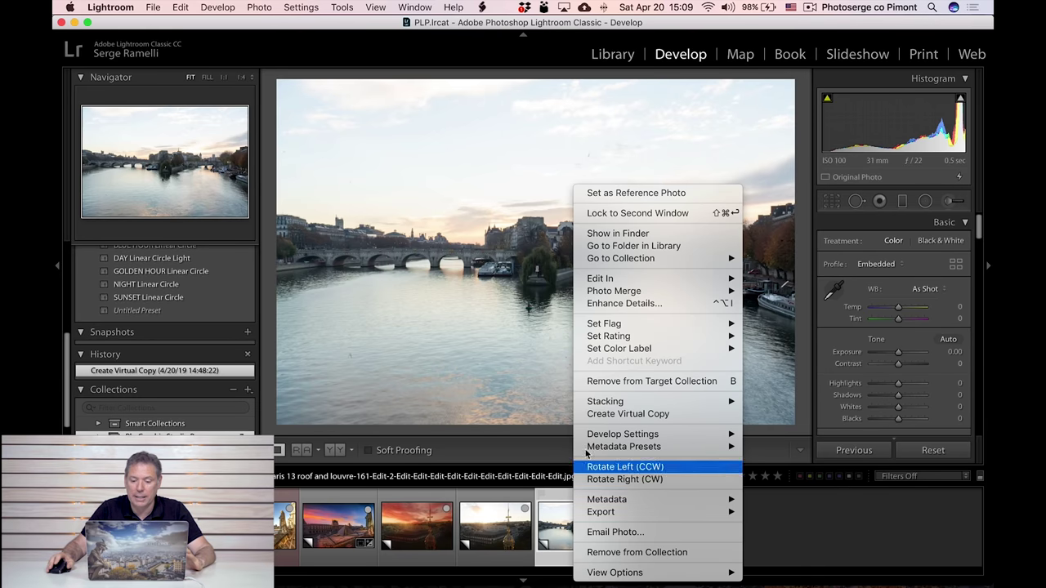
- Edit a copy of the Seine bridges photo in GRFX Studio - Serge Edition through Edit In
{"action": "mouse_move", "coordinate": [631, 281]}
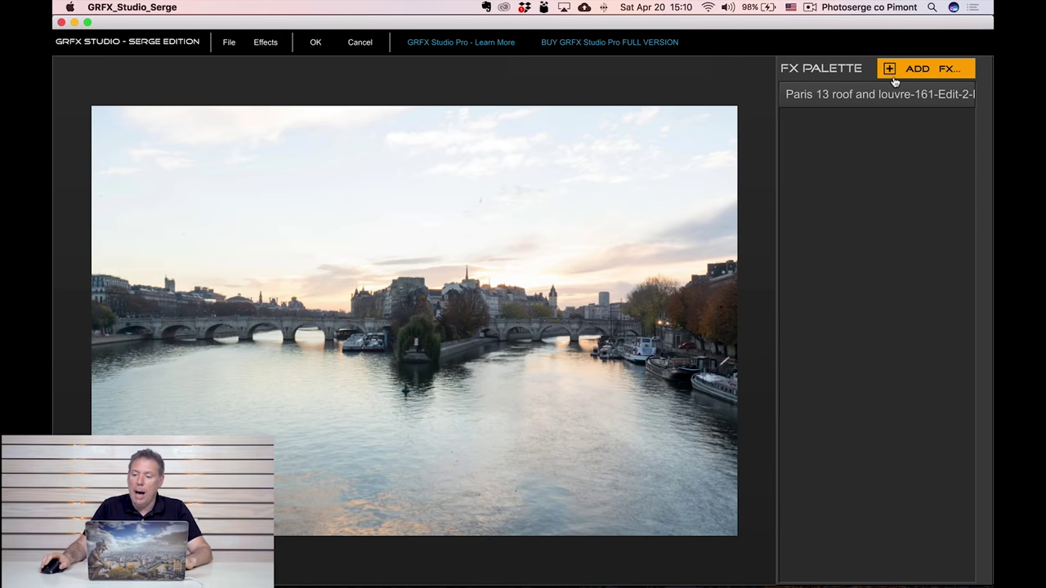
- Apply the Sky (028) dramatic sky from Weather FX to the Seine bridges photo
{"action": "left_click", "coordinate": [918, 72]}
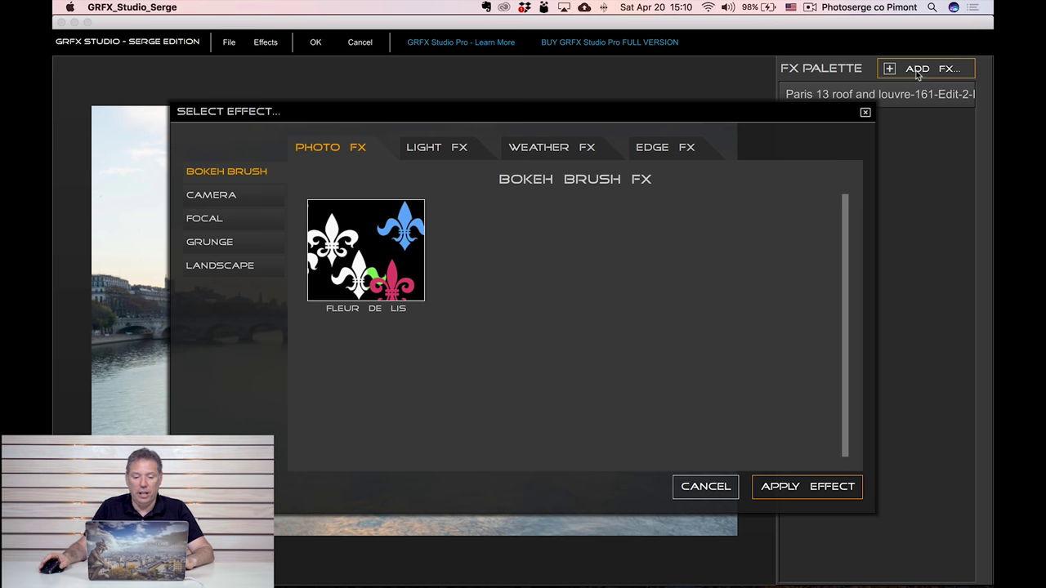
{"action": "left_click", "coordinate": [566, 146]}
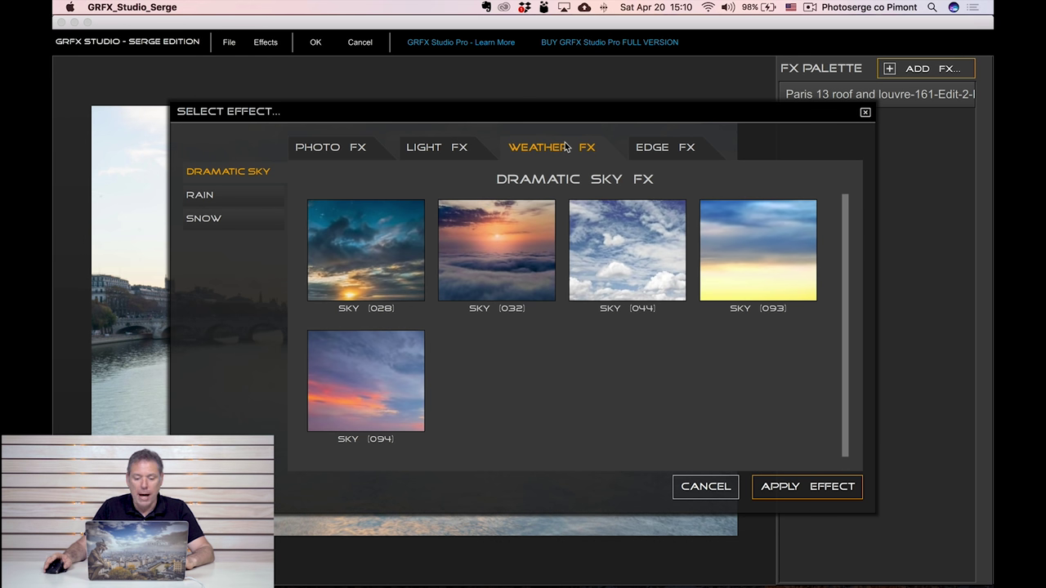
{"action": "left_click", "coordinate": [393, 235]}
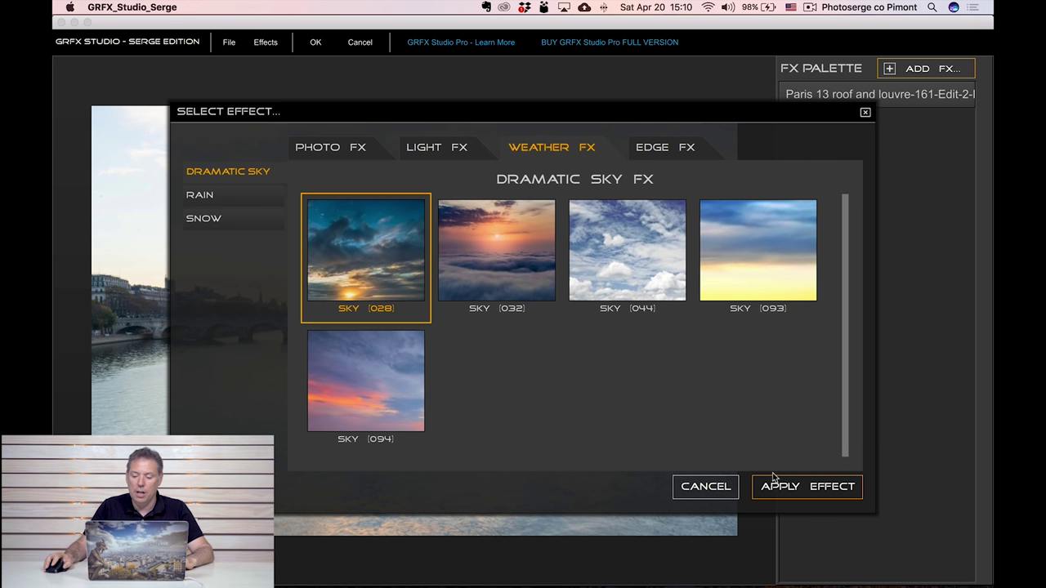
{"action": "left_click", "coordinate": [841, 487]}
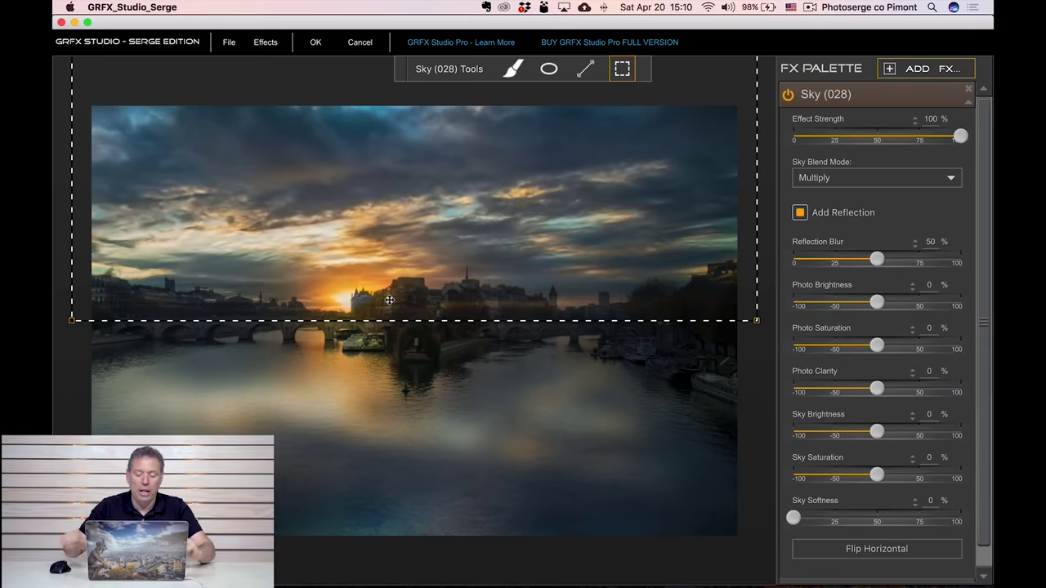
- Extend the sky area to the left edge, set strength to 80% and reflection blur to 86%
{"action": "left_click_drag", "start_coordinate": [389, 299], "coordinate": [432, 300]}
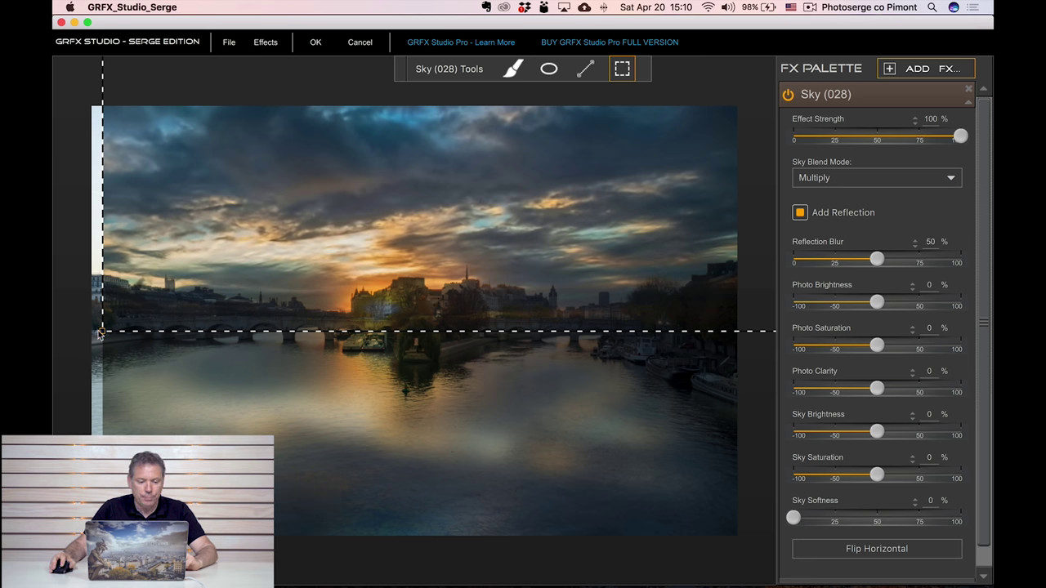
{"action": "left_click_drag", "start_coordinate": [102, 330], "coordinate": [86, 330]}
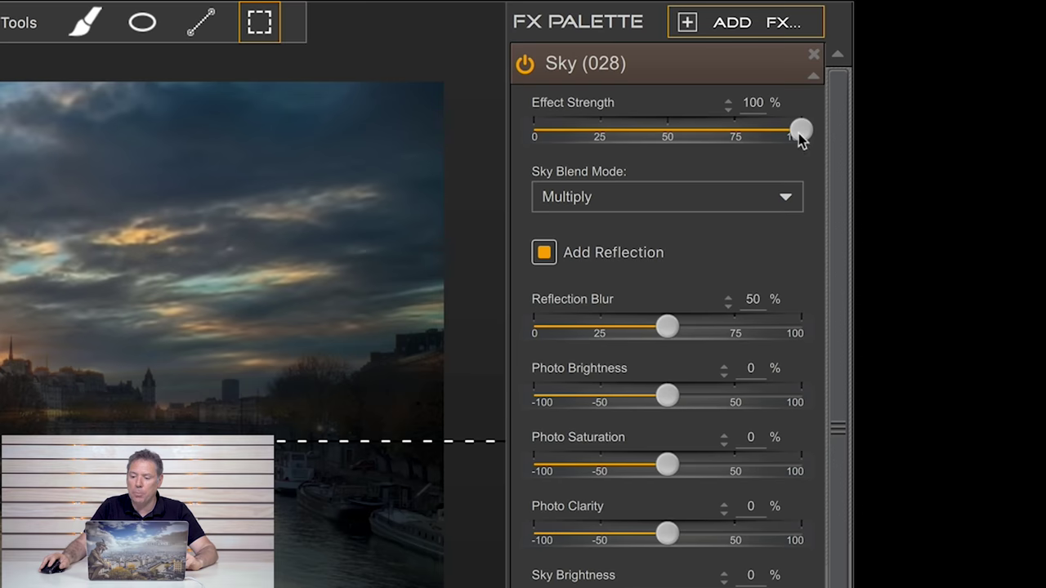
{"action": "left_click_drag", "start_coordinate": [800, 133], "coordinate": [746, 135]}
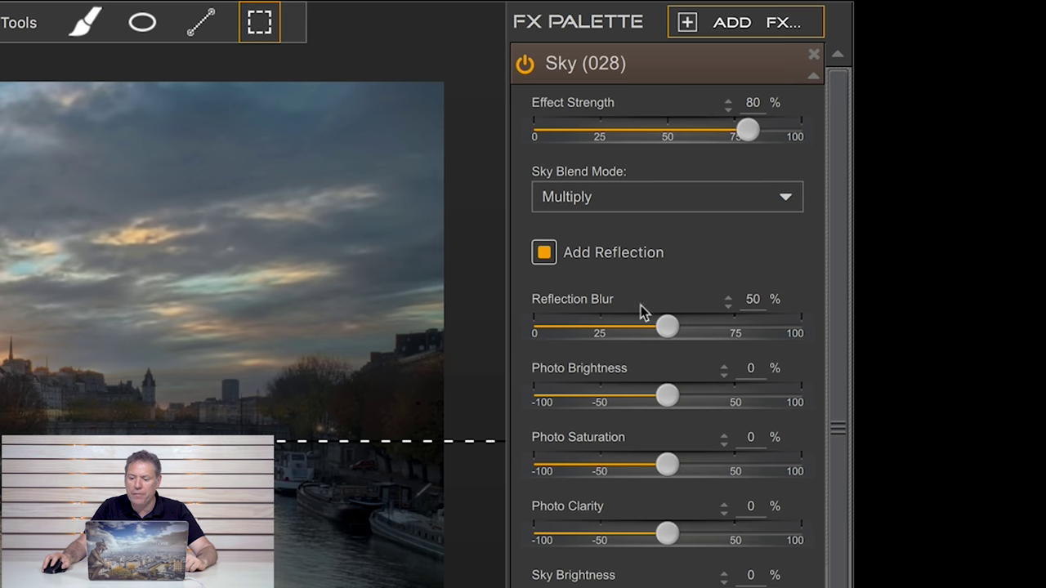
{"action": "left_click_drag", "start_coordinate": [668, 327], "coordinate": [830, 328]}
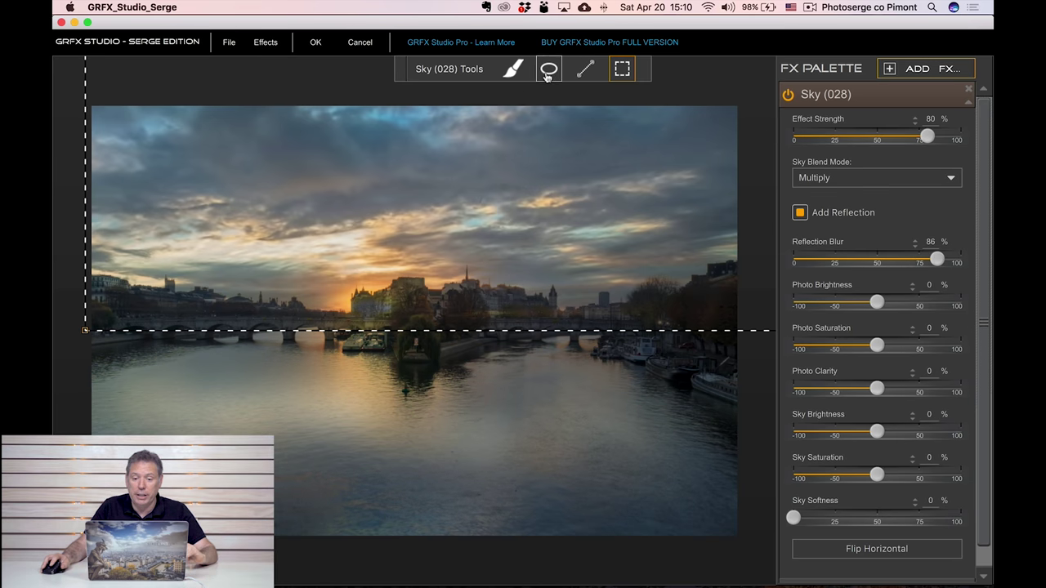
{"action": "left_click", "coordinate": [513, 68]}
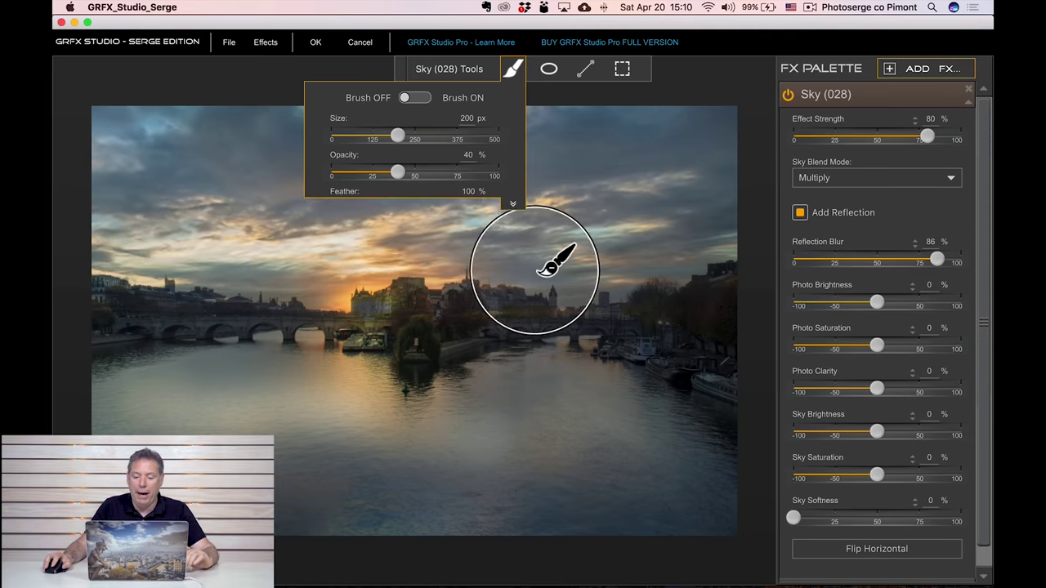
- Brush the Sky (028) effect off the bridges and skyline
{"action": "mouse_move", "coordinate": [538, 498]}
{"action": "left_mouse_down"}
{"action": "mouse_move", "coordinate": [495, 517]}
{"action": "mouse_move", "coordinate": [588, 509]}
{"action": "mouse_move", "coordinate": [402, 511]}
{"action": "left_mouse_up"}
{"action": "mouse_move", "coordinate": [315, 323]}
{"action": "left_mouse_down"}
{"action": "mouse_move", "coordinate": [390, 345]}
{"action": "mouse_move", "coordinate": [475, 346]}
{"action": "mouse_move", "coordinate": [521, 329]}
{"action": "mouse_move", "coordinate": [391, 328]}
{"action": "mouse_move", "coordinate": [265, 345]}
{"action": "mouse_move", "coordinate": [677, 336]}
{"action": "mouse_move", "coordinate": [203, 337]}
{"action": "mouse_move", "coordinate": [474, 359]}
{"action": "left_mouse_up"}
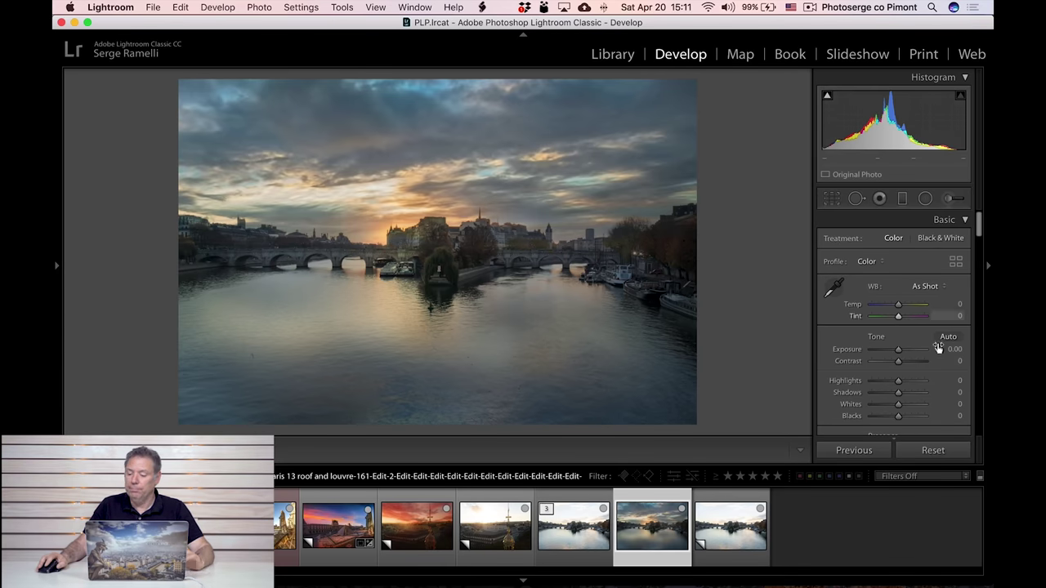
- Raise the Seine photo's Shadows to +48 in the Basic panel
{"action": "left_click_drag", "start_coordinate": [898, 392], "coordinate": [911, 392]}
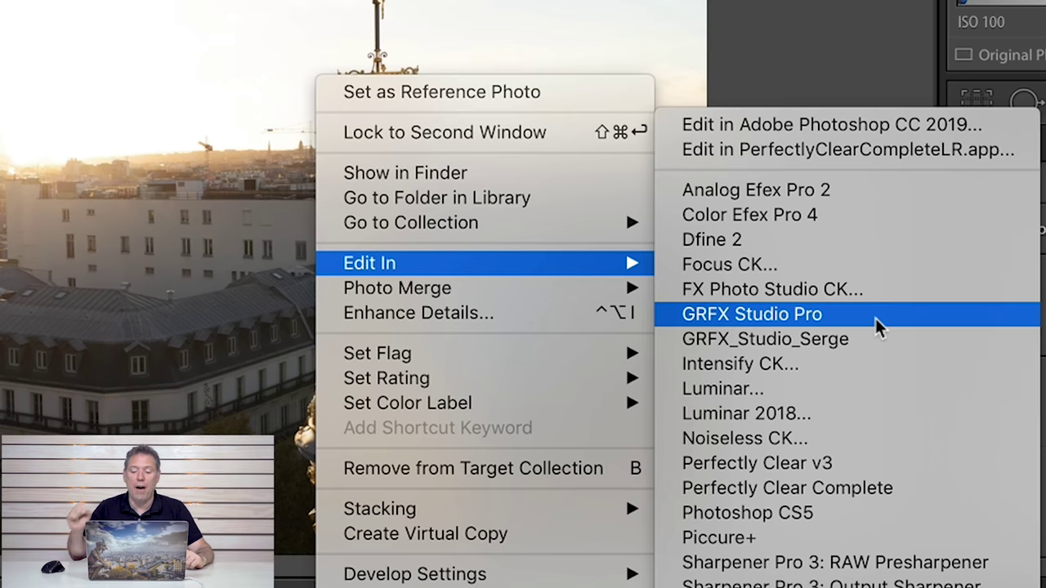
- Confirm sending the Printemps rooftops photo to GRFX Studio Pro
{"action": "left_click", "coordinate": [878, 325]}
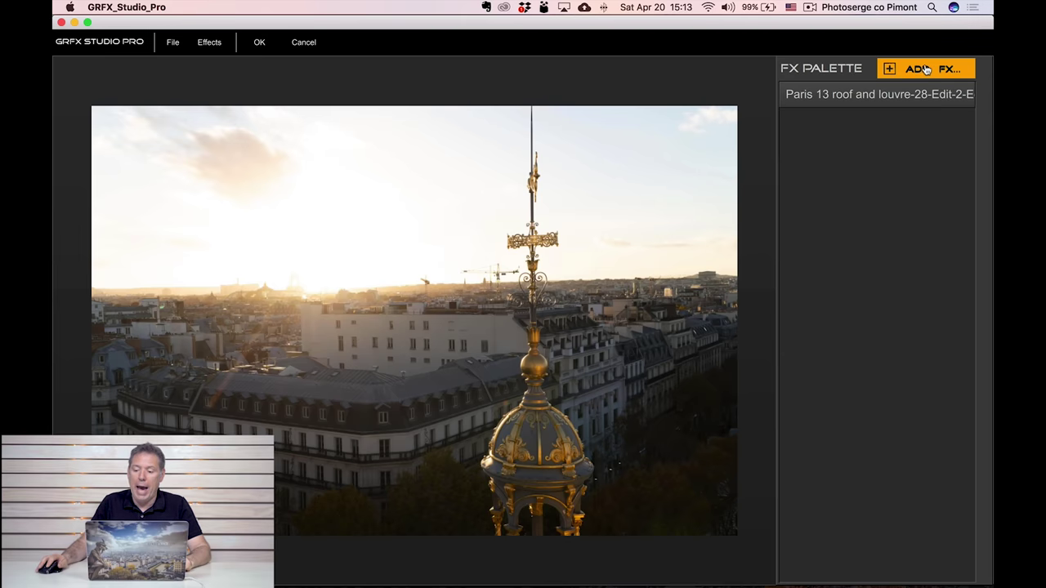
- Browse the Weather FX categories: Lightning, Rain, Rain Puddle, Snow and Sunshine
{"action": "left_click", "coordinate": [926, 70]}
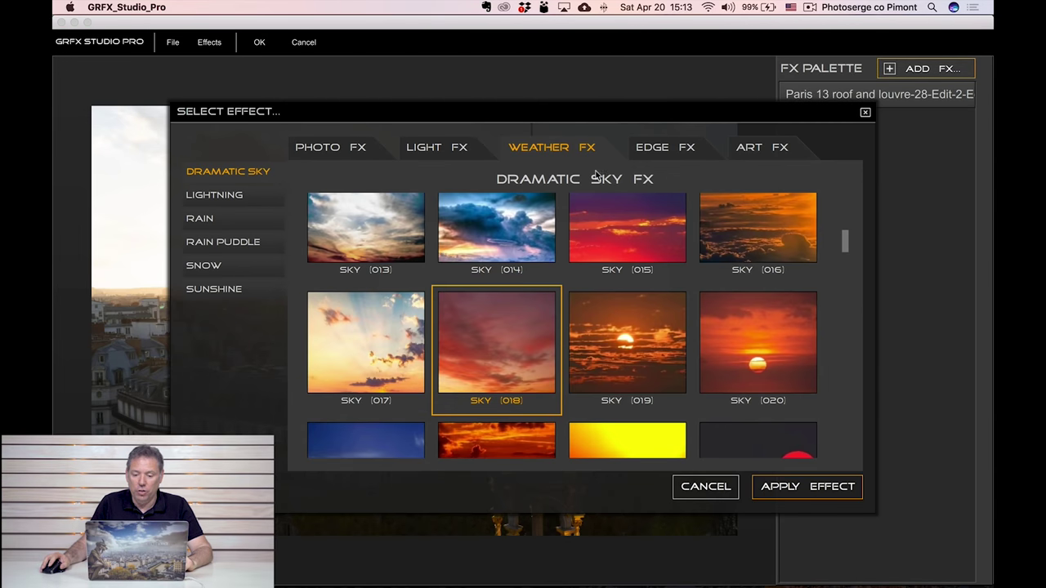
{"action": "left_click_drag", "start_coordinate": [838, 255], "coordinate": [840, 343]}
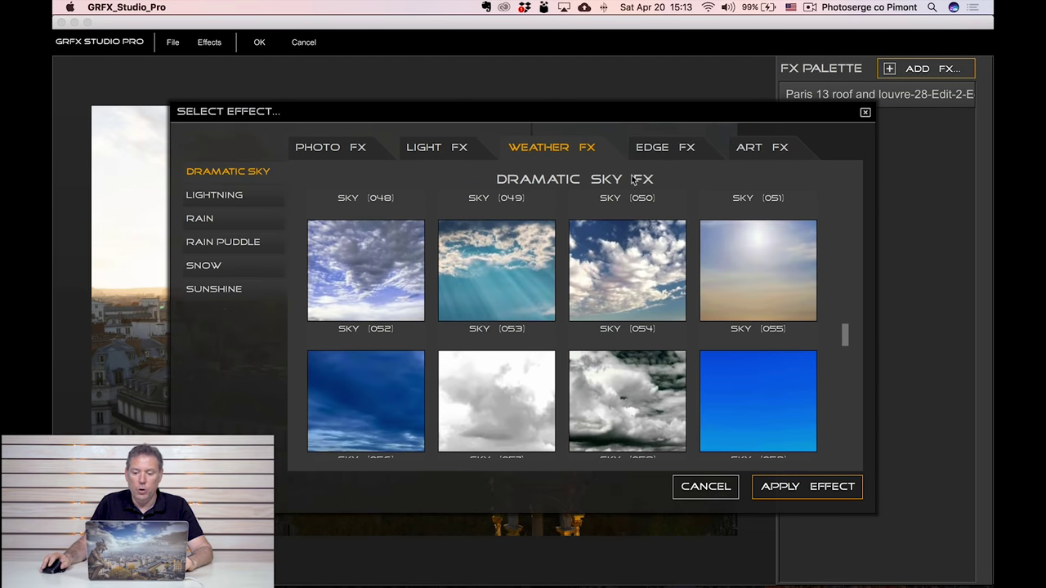
{"action": "left_click", "coordinate": [225, 201]}
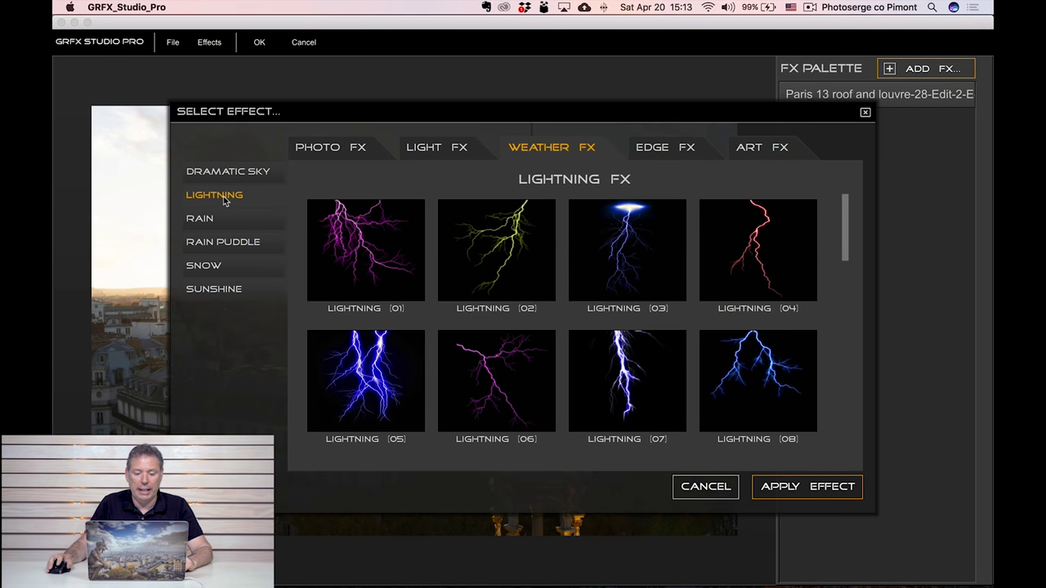
{"action": "left_click", "coordinate": [212, 222]}
{"action": "left_click", "coordinate": [236, 247]}
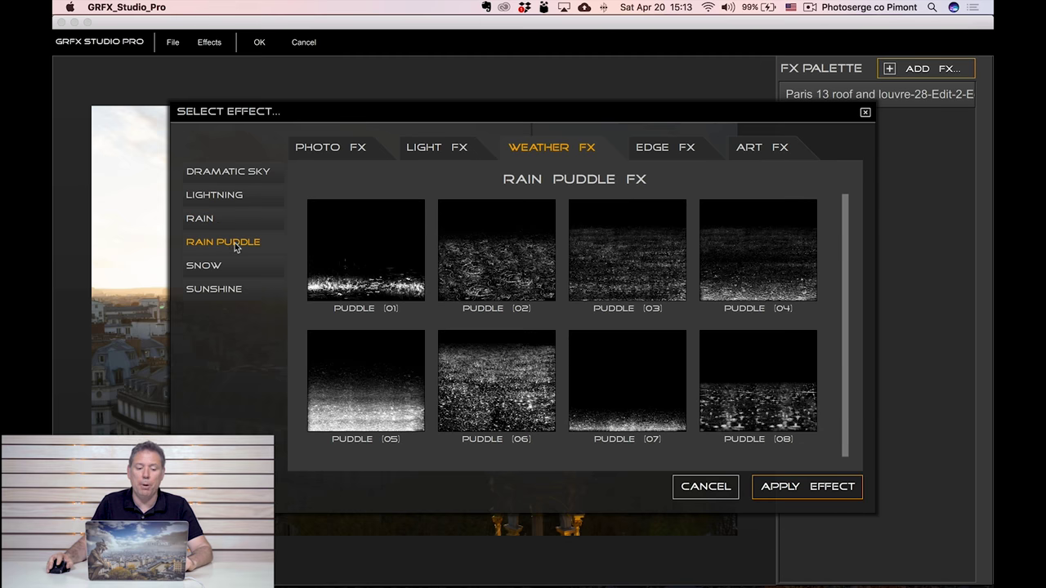
{"action": "left_click", "coordinate": [228, 270]}
{"action": "left_click", "coordinate": [232, 292]}
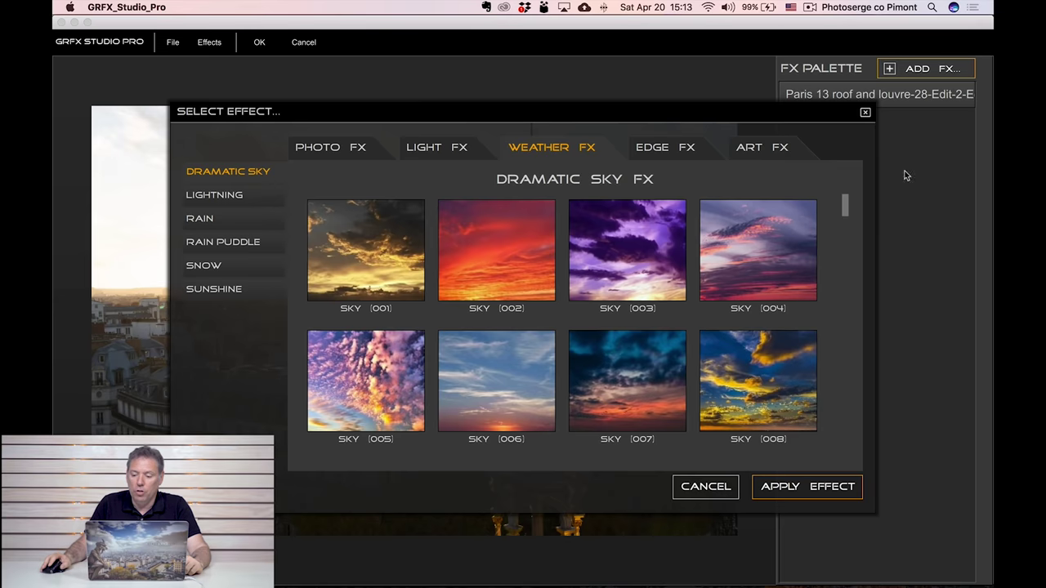
- Apply the red Sky (018) sunset, raise its horizon, set Photo Brightness 40, and return it to Lightroom
{"action": "left_click_drag", "start_coordinate": [846, 210], "coordinate": [849, 249]}
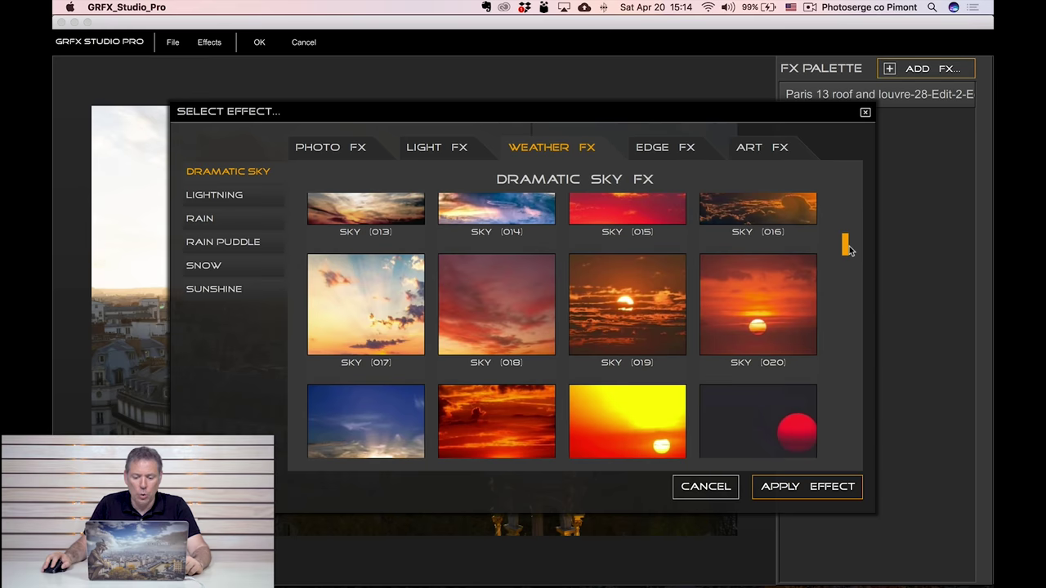
{"action": "left_click", "coordinate": [523, 308]}
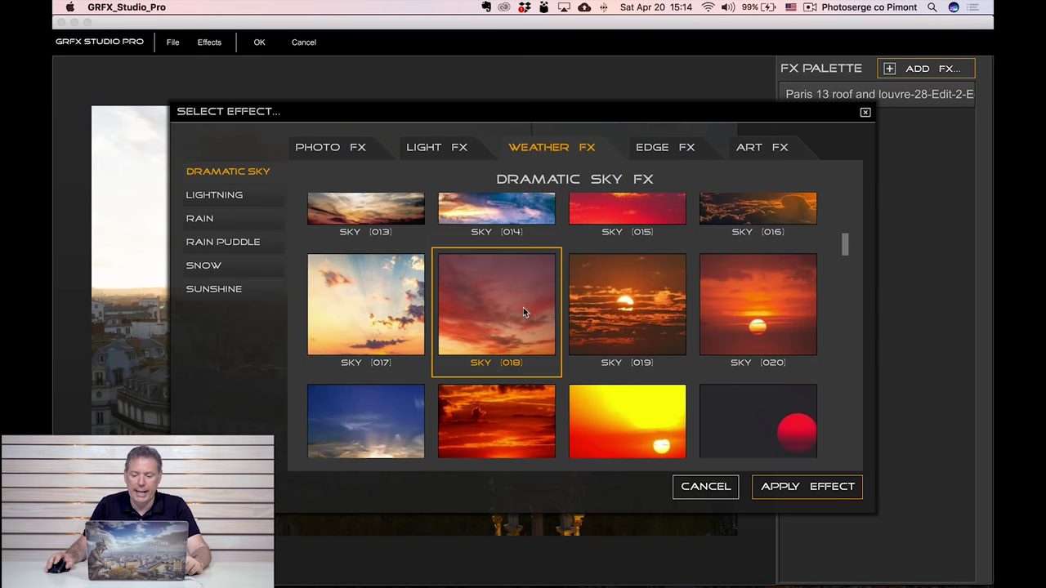
{"action": "left_click", "coordinate": [818, 489]}
{"action": "left_click_drag", "start_coordinate": [482, 299], "coordinate": [483, 273]}
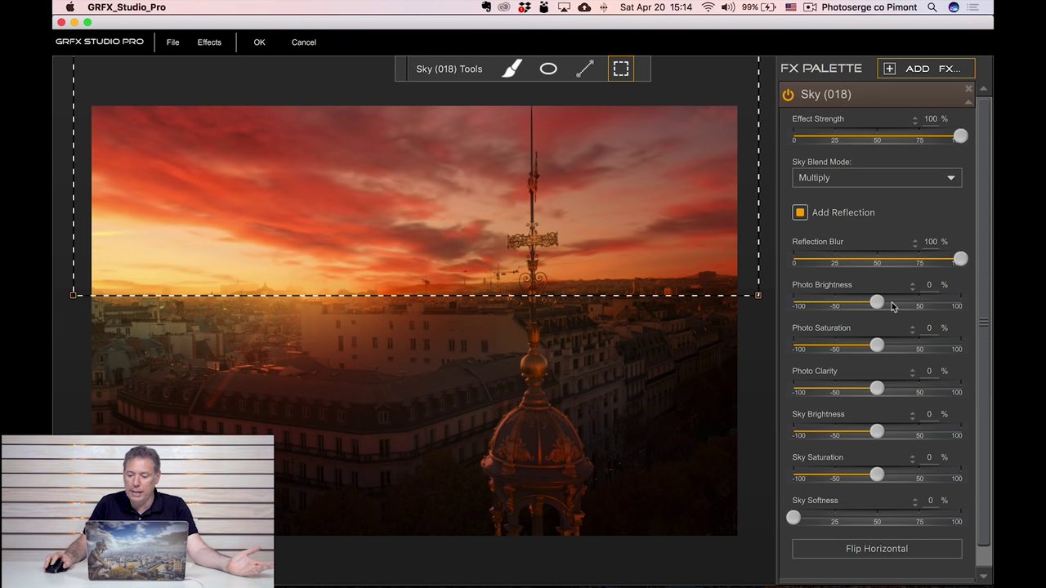
{"action": "left_click_drag", "start_coordinate": [891, 305], "coordinate": [900, 304]}
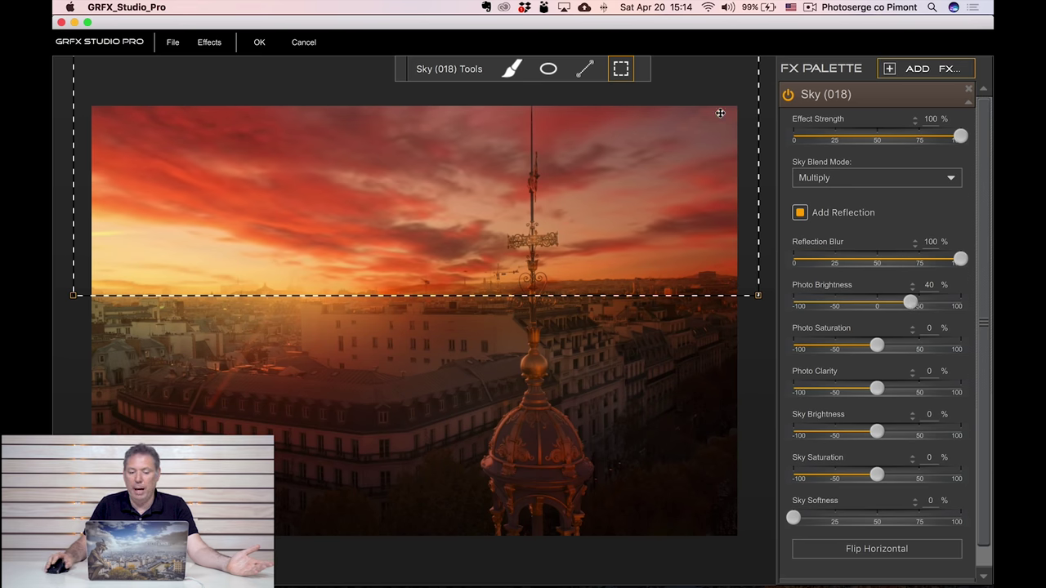
{"action": "left_click", "coordinate": [259, 42]}
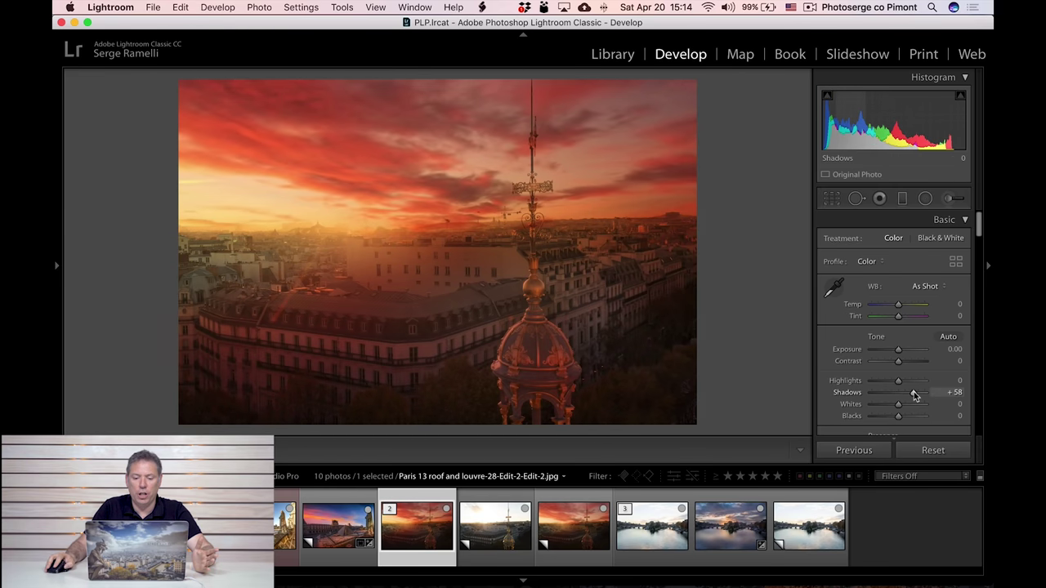
- Set Highlights -61, Contrast +44 and Exposure +0.60 on the rooftops photo, then preview it full screen
{"action": "left_click", "coordinate": [882, 382]}
{"action": "left_click", "coordinate": [910, 362]}
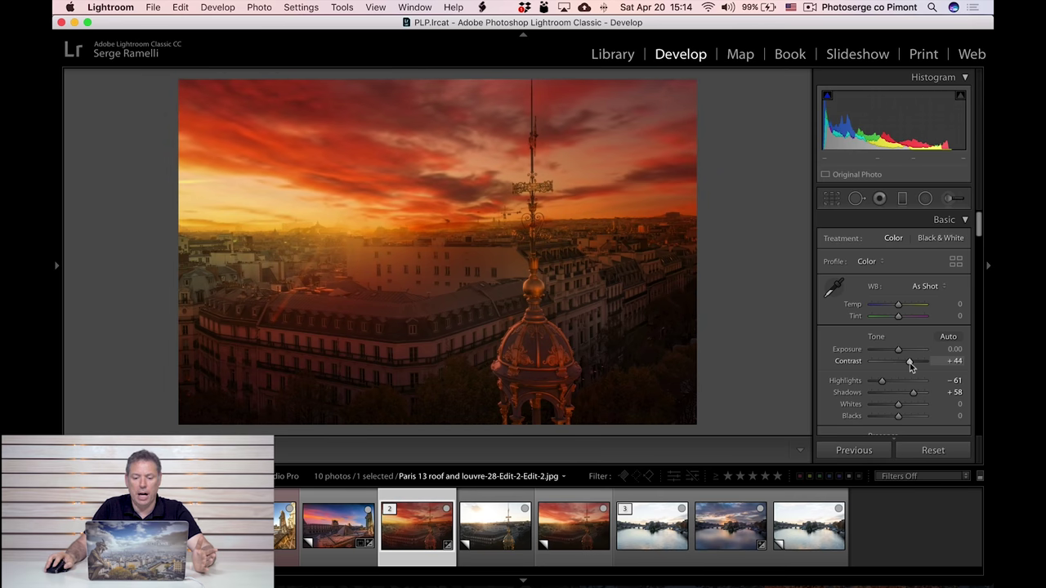
{"action": "left_click_drag", "start_coordinate": [898, 351], "coordinate": [899, 352]}
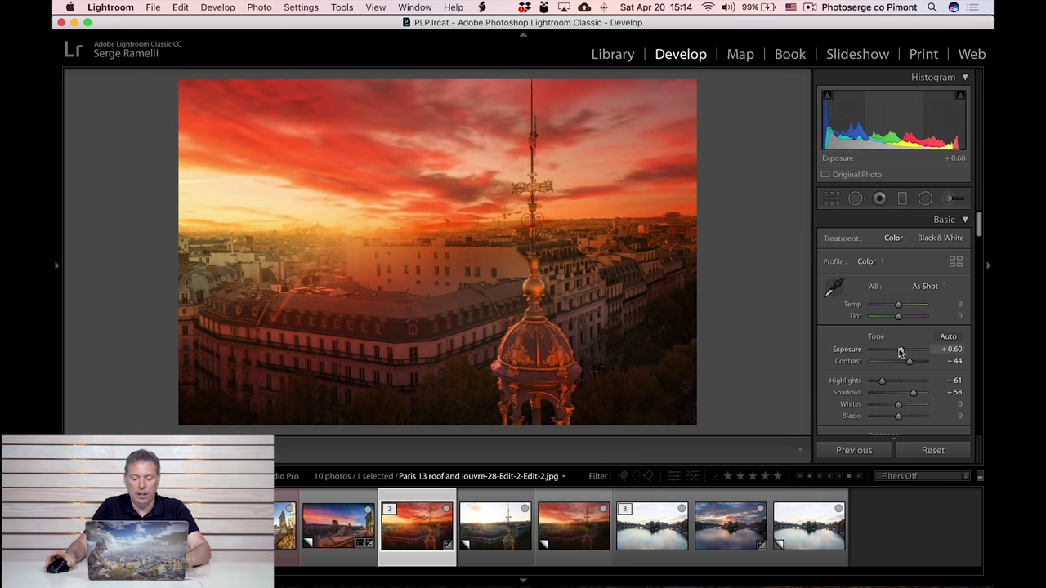
{"action": "key", "text": "f"}
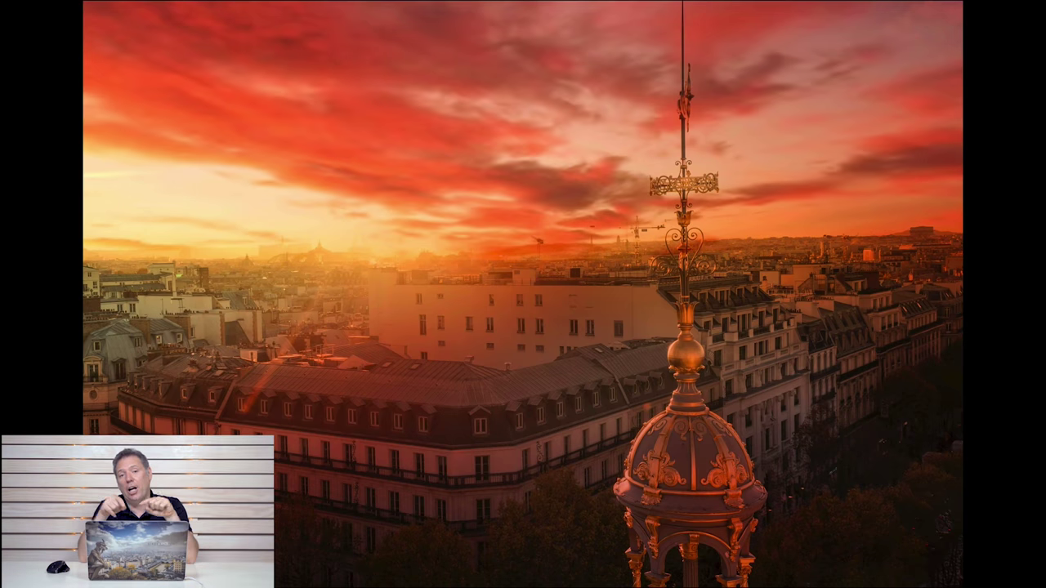